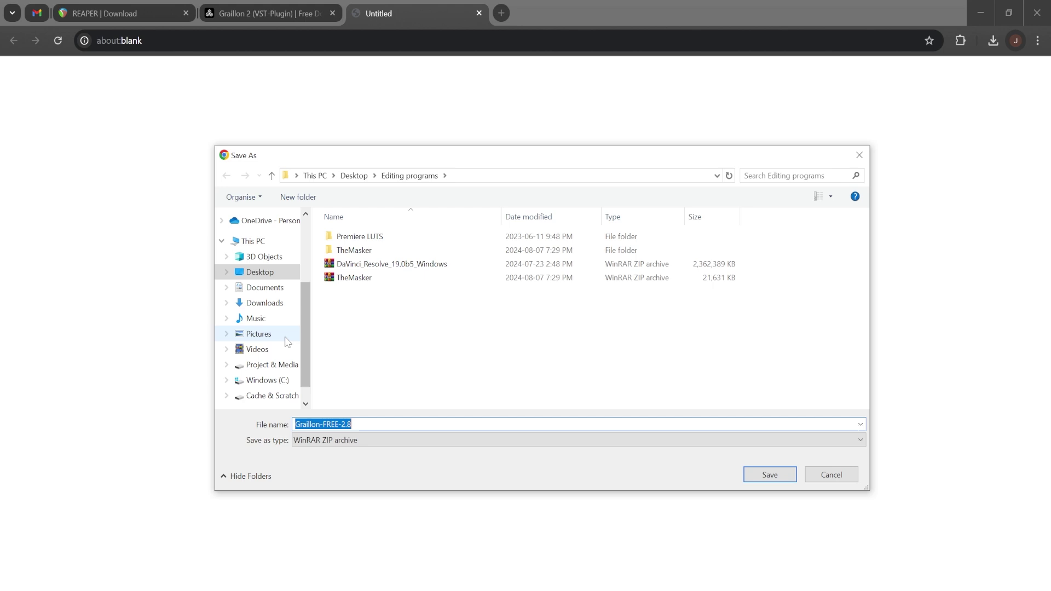
# Choose Downloads as the save location for the Graillon-FREE-2.8 ZIP.
pyautogui.click(265, 305)
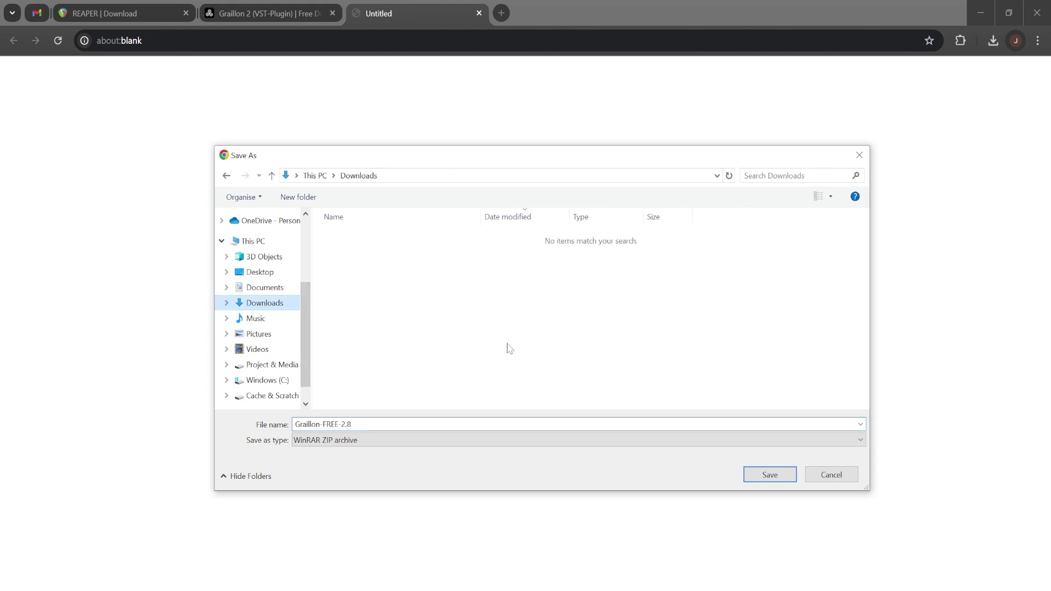
# Save the Graillon ZIP, reveal it in its folder, and browse into C:\Program Files.
pyautogui.click(768, 476)
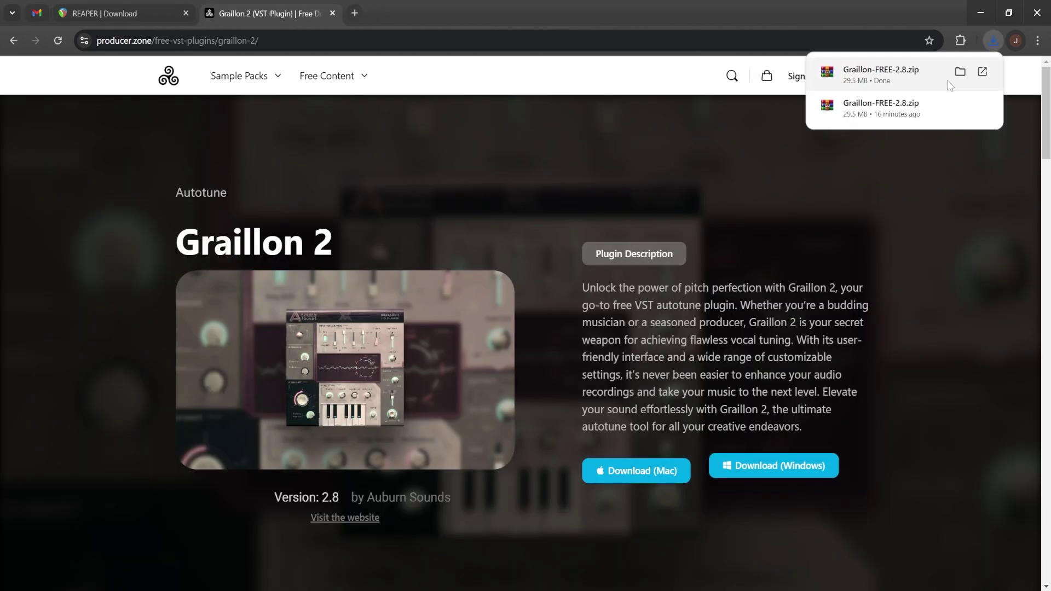
pyautogui.click(960, 72)
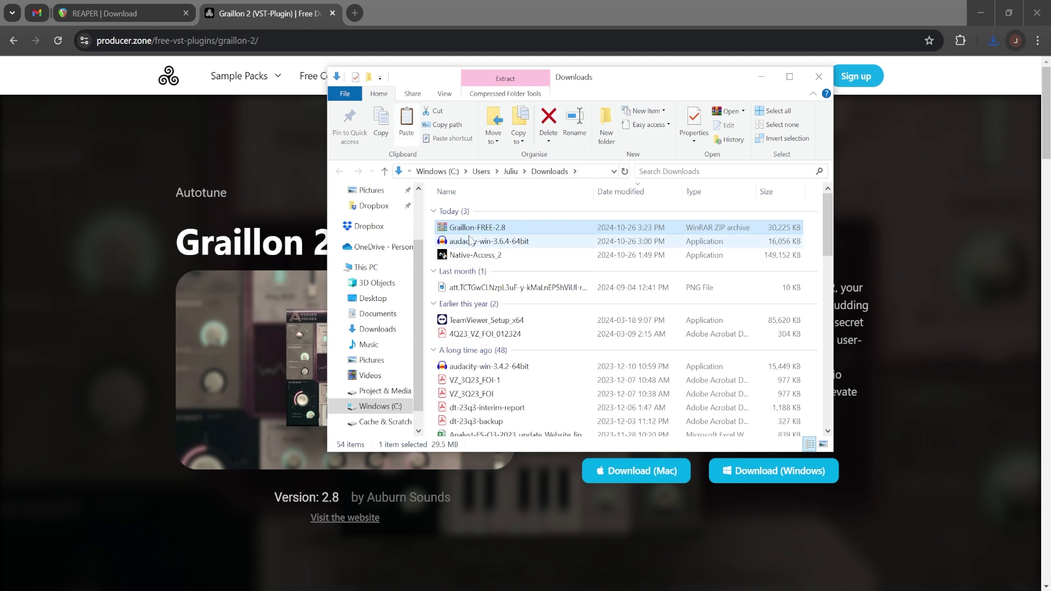
pyautogui.click(377, 407)
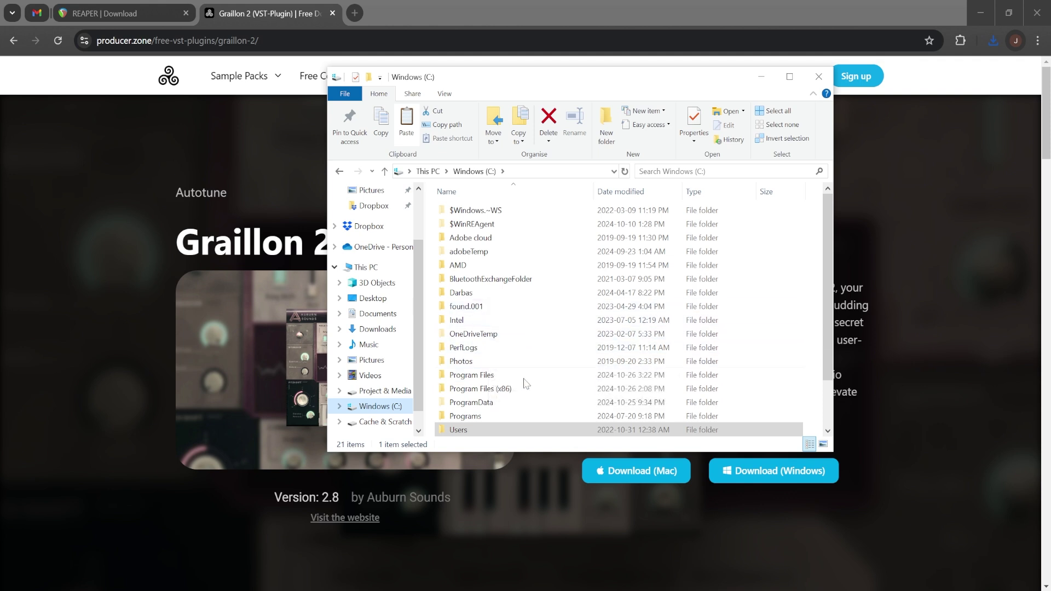
pyautogui.doubleClick(463, 375)
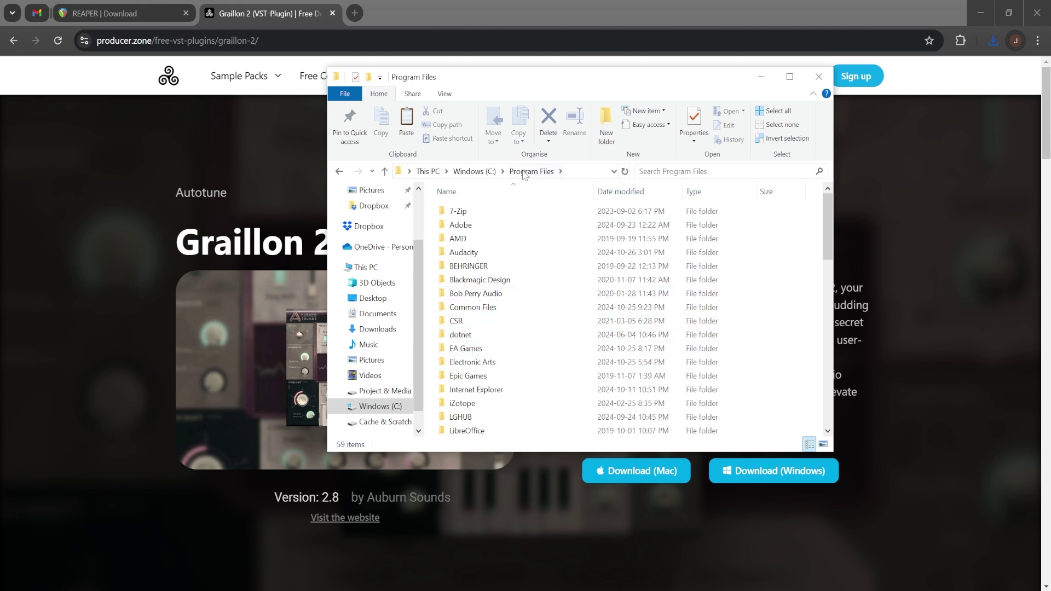
# Move the Graillon ZIP into Steinberg\VSTPlugins, approving the administrator prompt.
pyautogui.click(484, 315)
pyautogui.press('s')
pyautogui.doubleClick(489, 221)
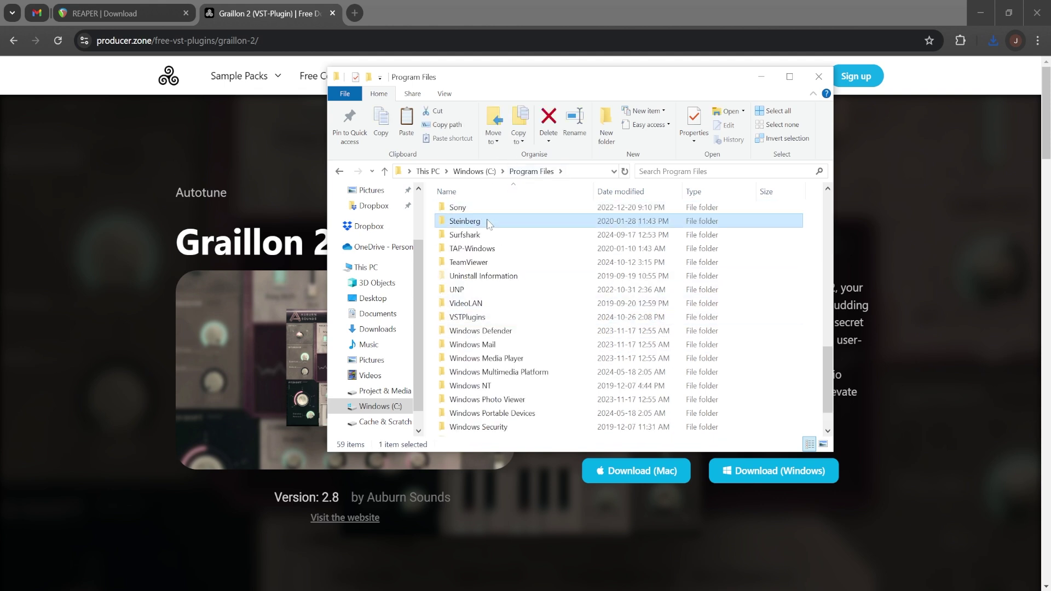
pyautogui.doubleClick(465, 212)
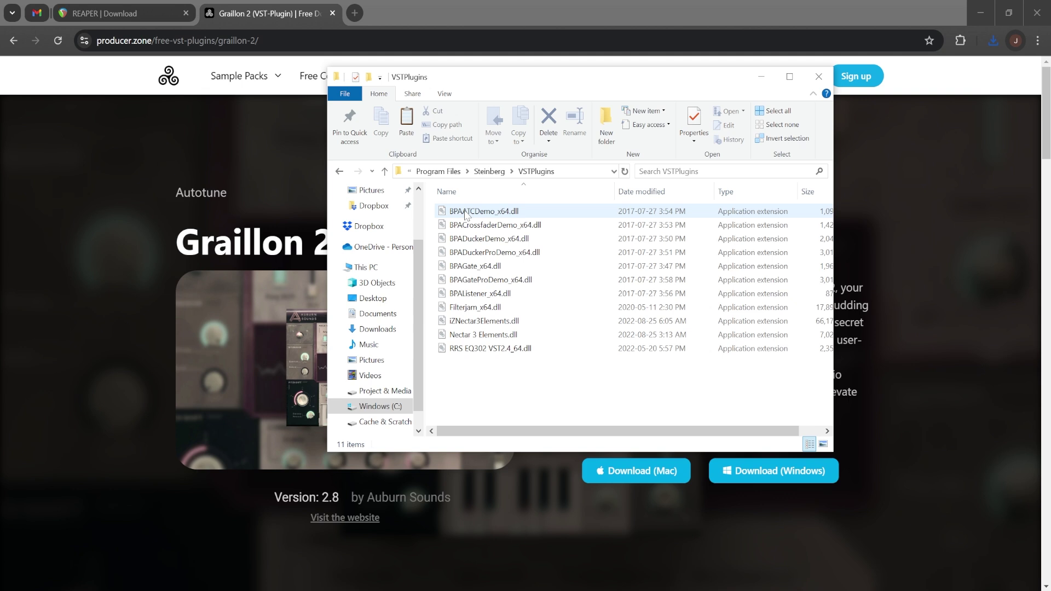
pyautogui.hotkey('ctrl', 'v')
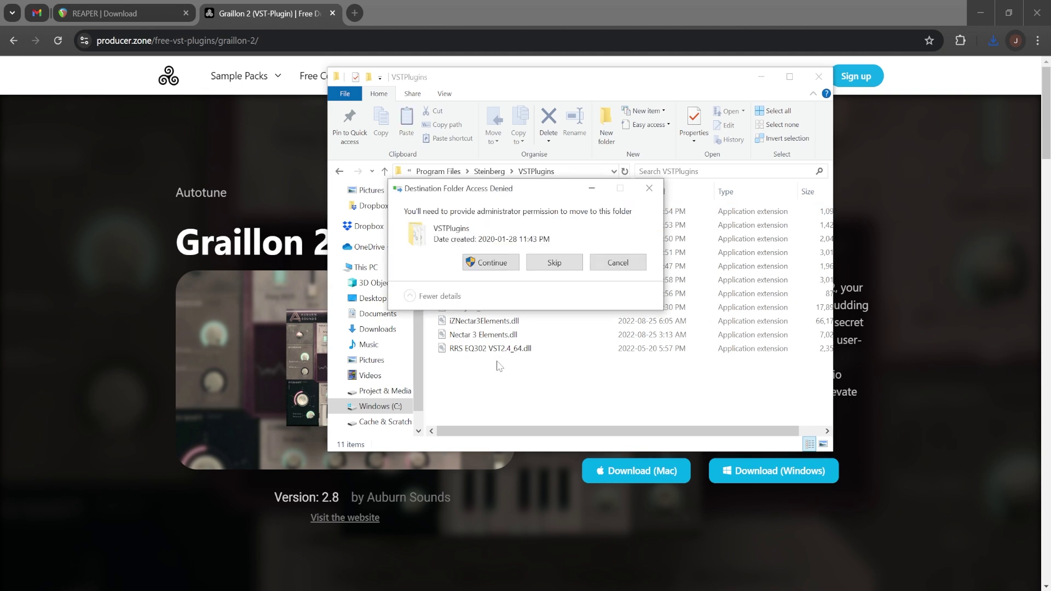
pyautogui.click(490, 262)
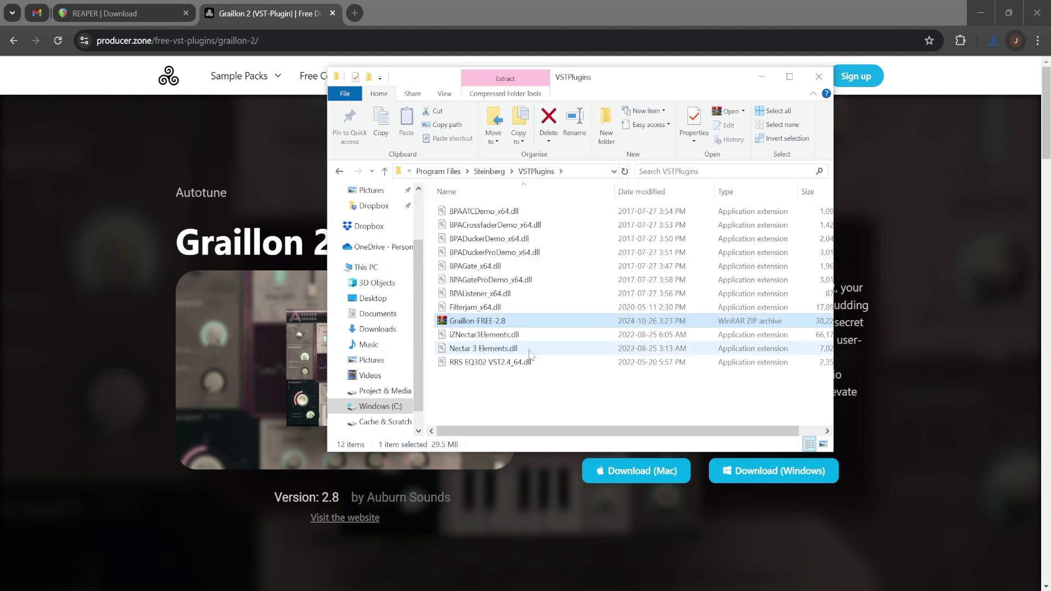
# Extract the Graillon ZIP in place and return the installer to the 64-bit VST folder page.
pyautogui.rightClick(479, 322)
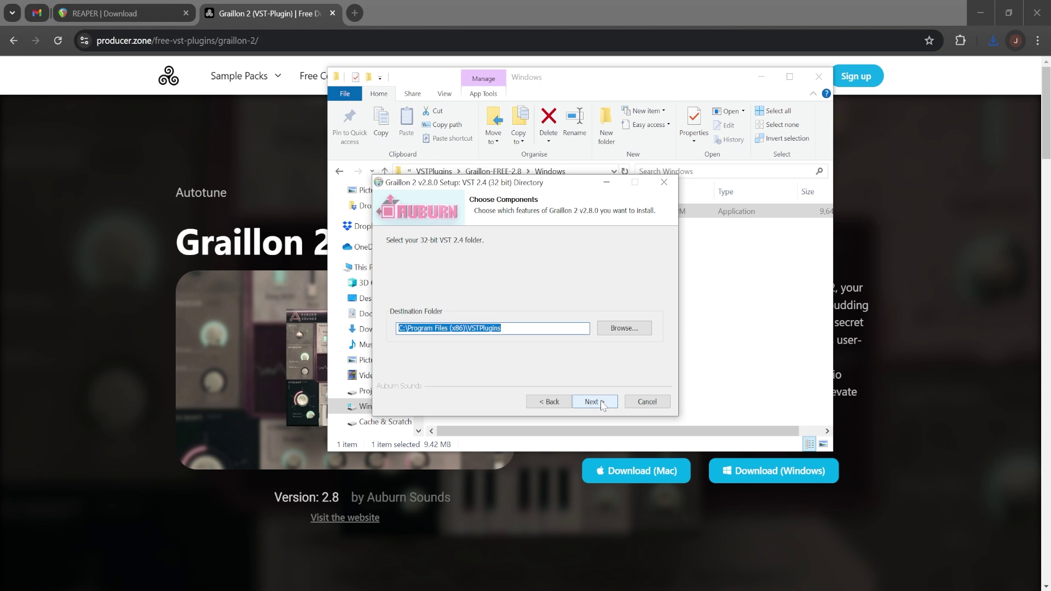
pyautogui.click(550, 402)
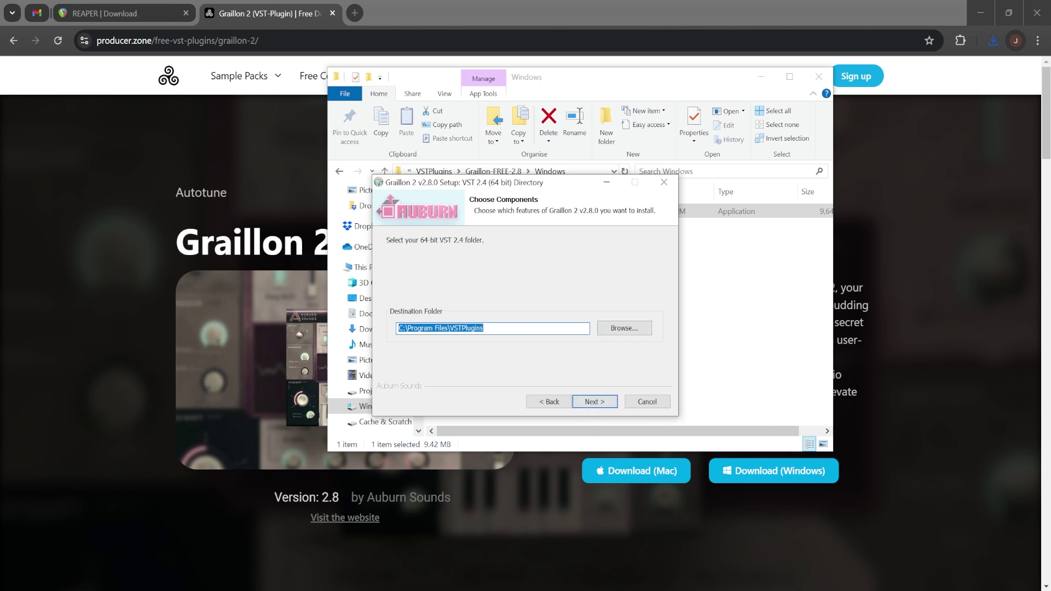
pyautogui.click(602, 402)
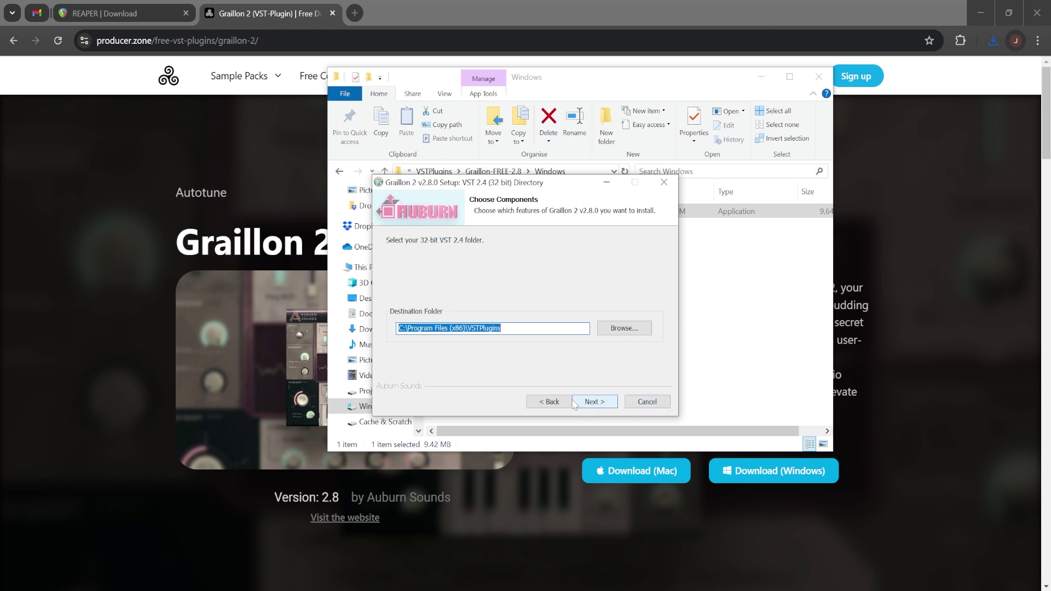
pyautogui.click(549, 401)
# Browse for and select the Steinberg folder as the 64-bit VST 2.4 destination.
pyautogui.click(631, 328)
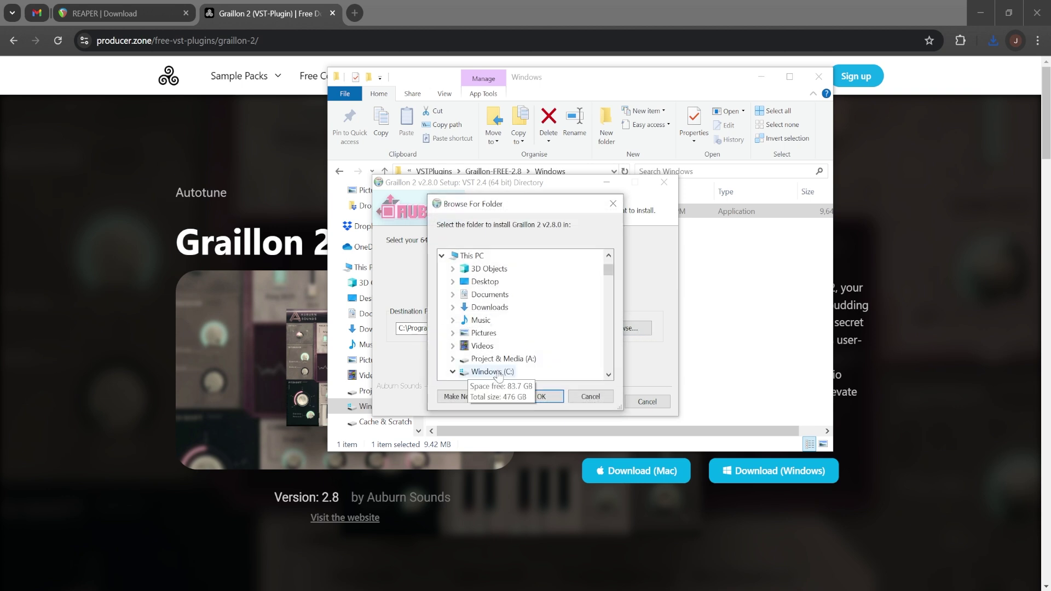
pyautogui.moveTo(545, 205); pyautogui.dragTo(550, 124)
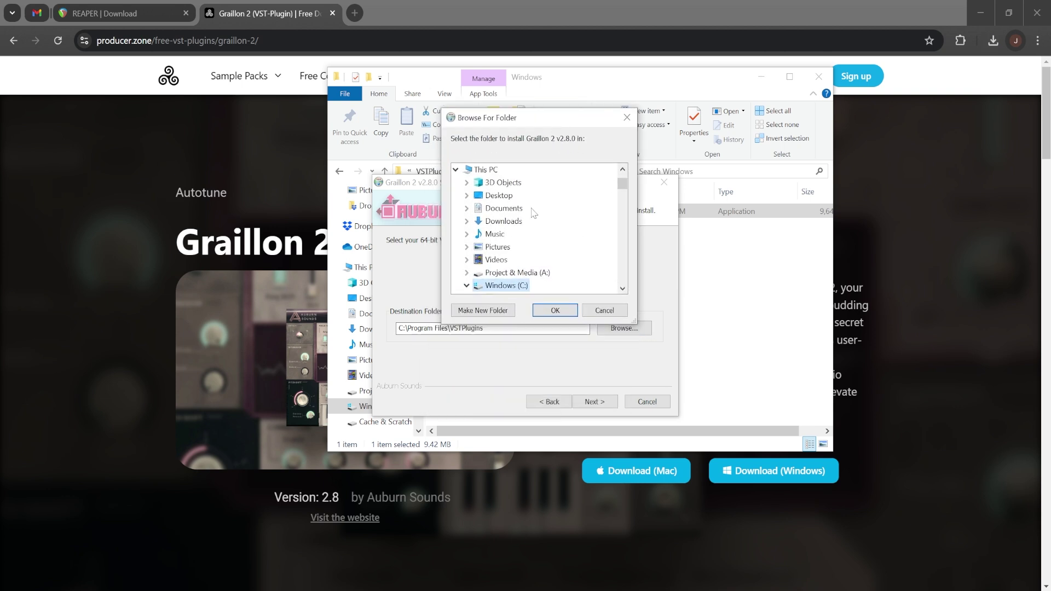
pyautogui.scroll(-5, 534, 219)
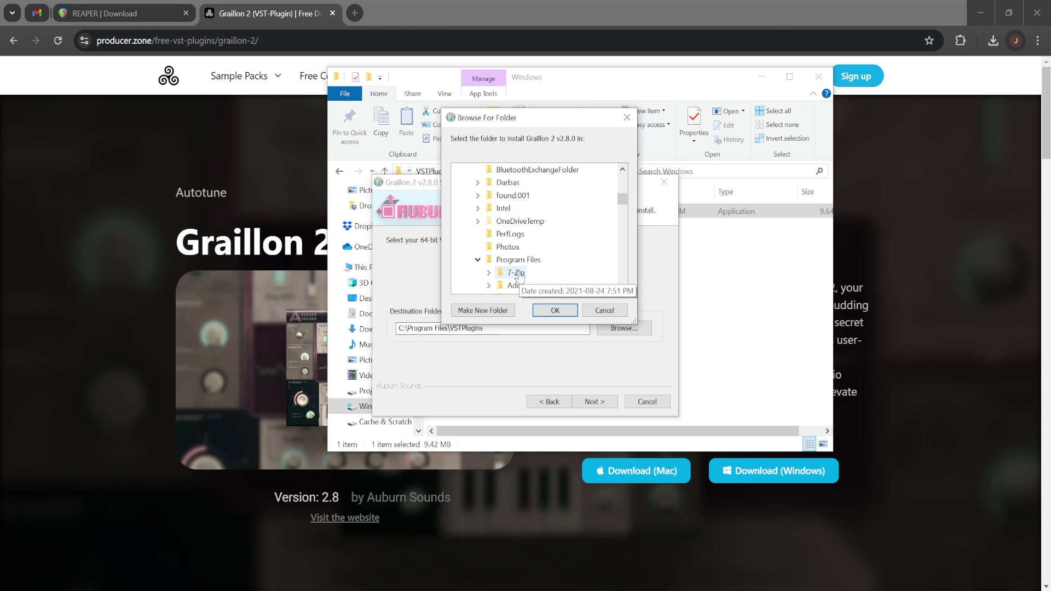
pyautogui.scroll(-7, 539, 262)
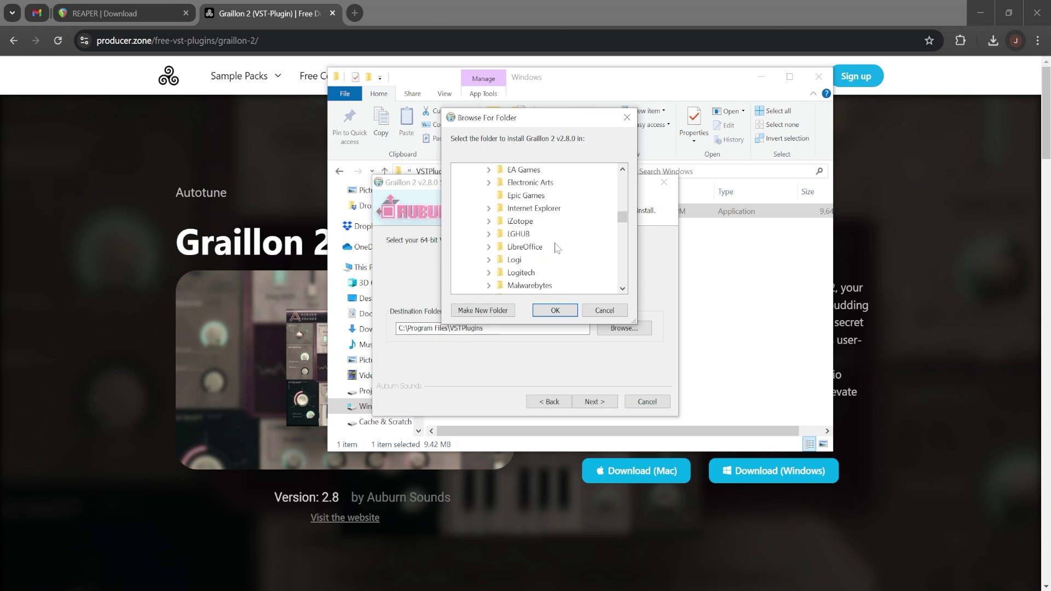
pyautogui.scroll(8, 555, 249)
pyautogui.scroll(-5, 552, 256)
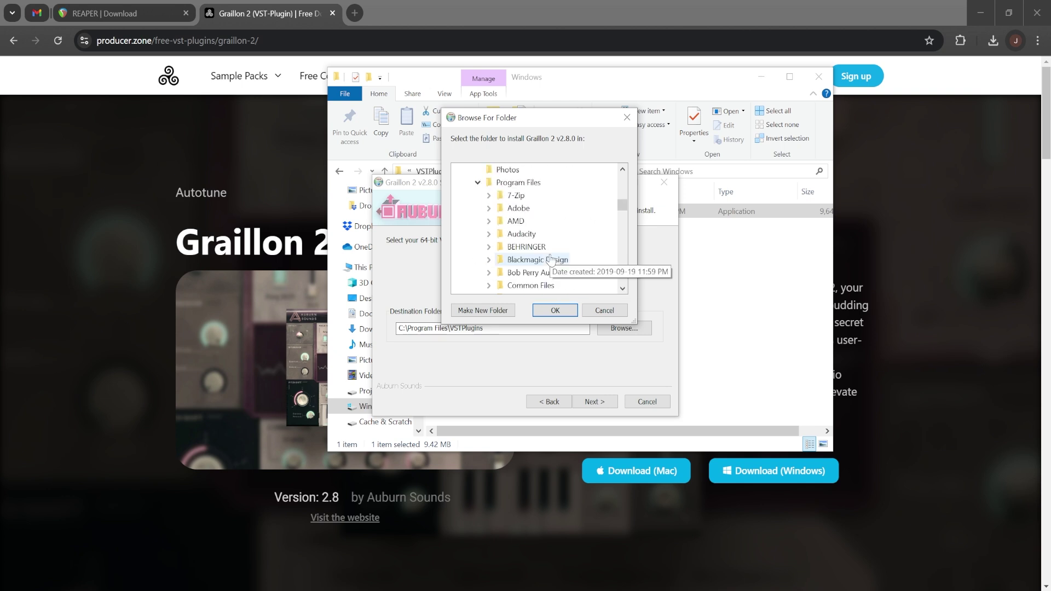
pyautogui.scroll(-12, 550, 259)
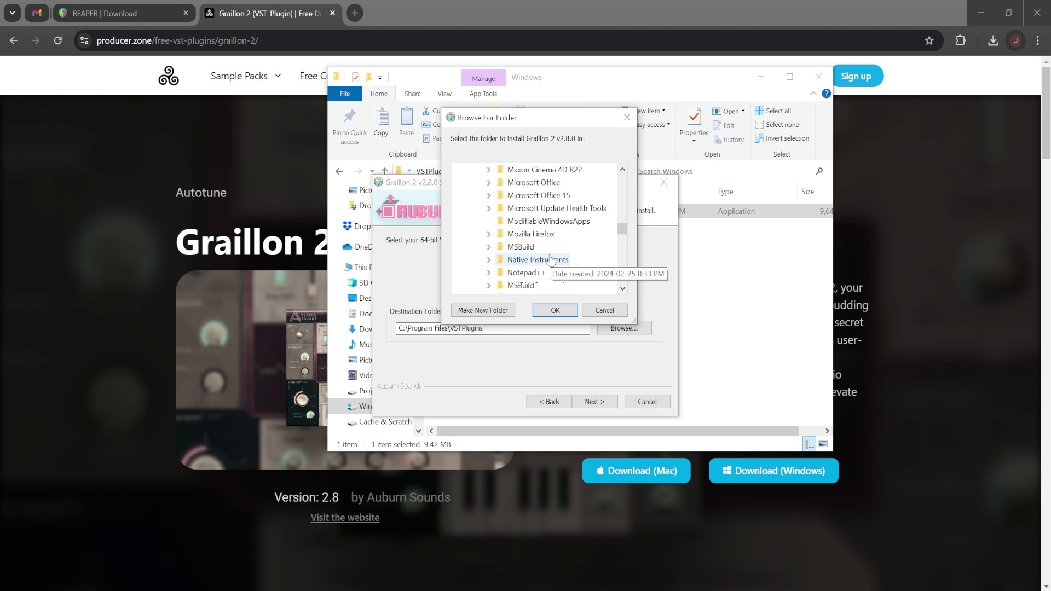
pyautogui.scroll(-10, 539, 265)
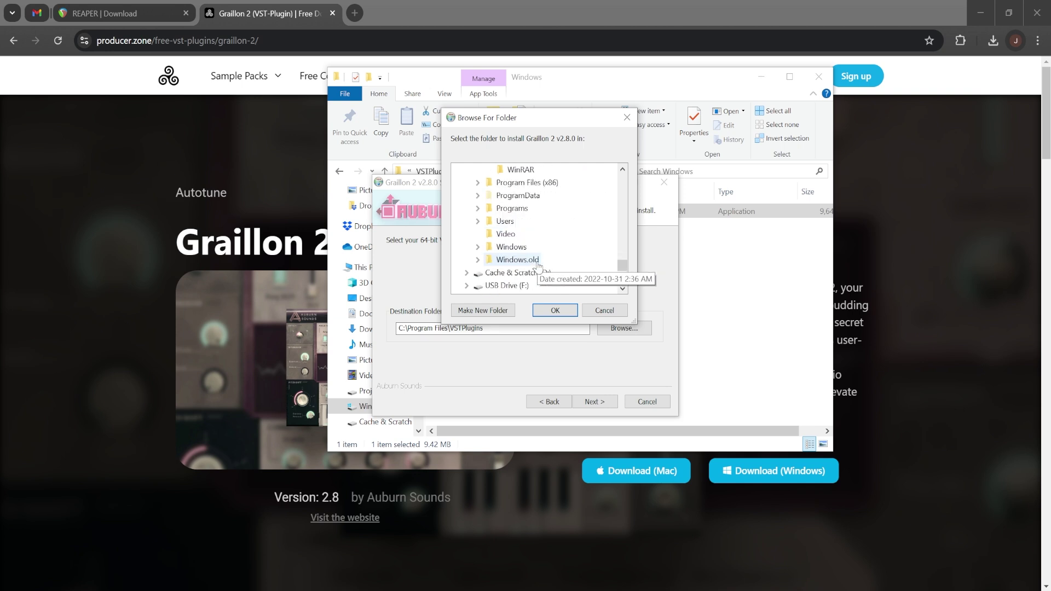
pyautogui.scroll(1, 537, 265)
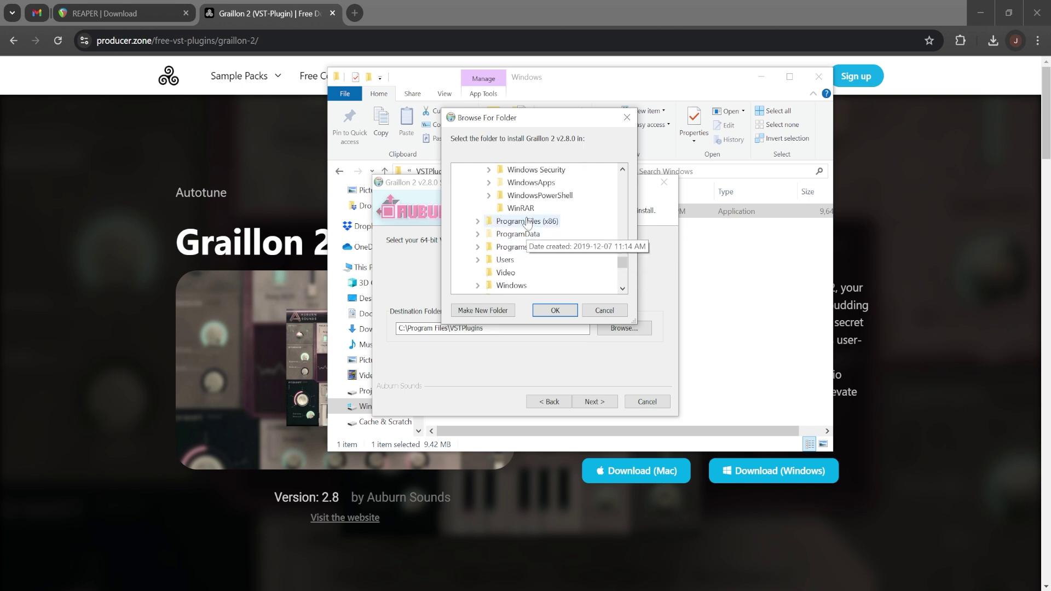
pyautogui.scroll(3, 524, 223)
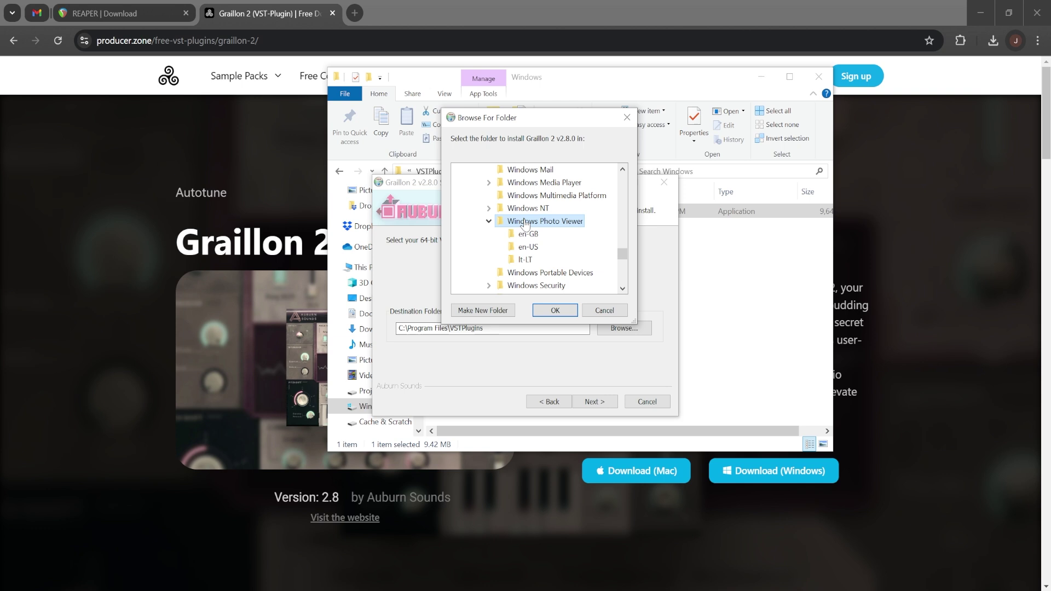
pyautogui.scroll(-6, 531, 219)
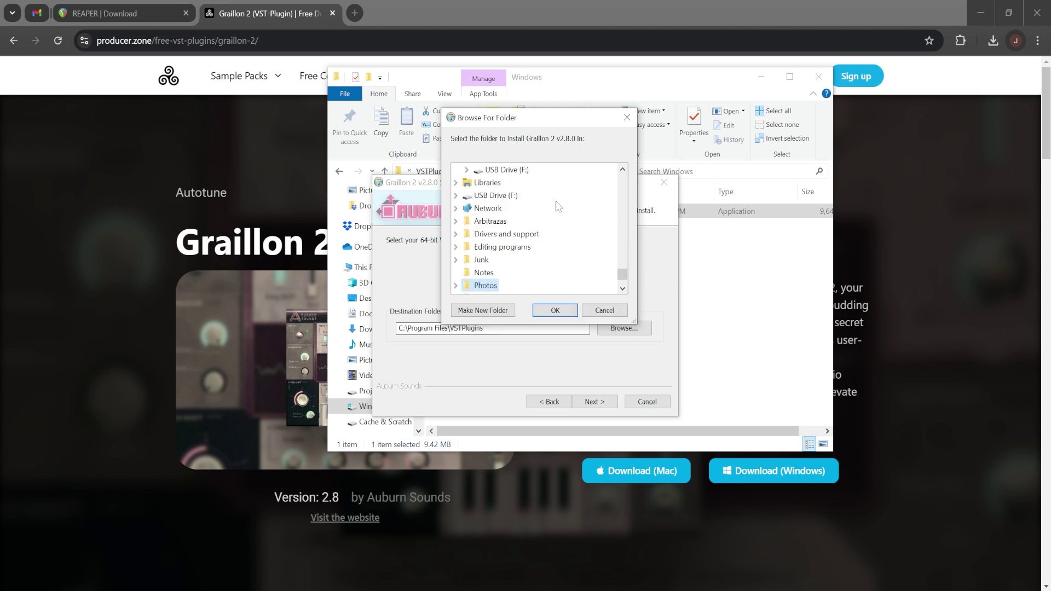
pyautogui.scroll(5, 558, 206)
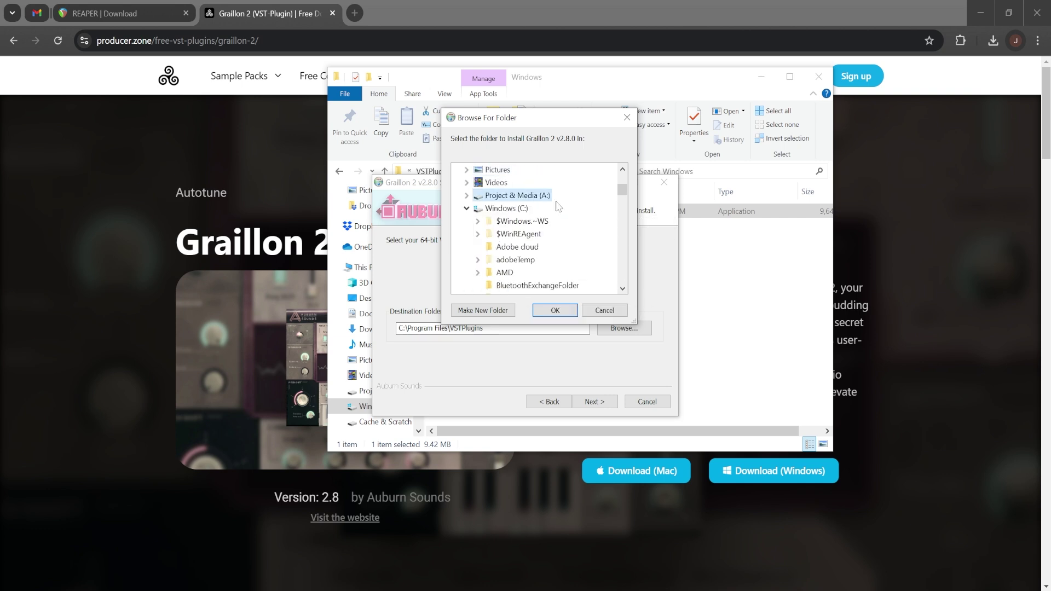
pyautogui.scroll(-3, 547, 229)
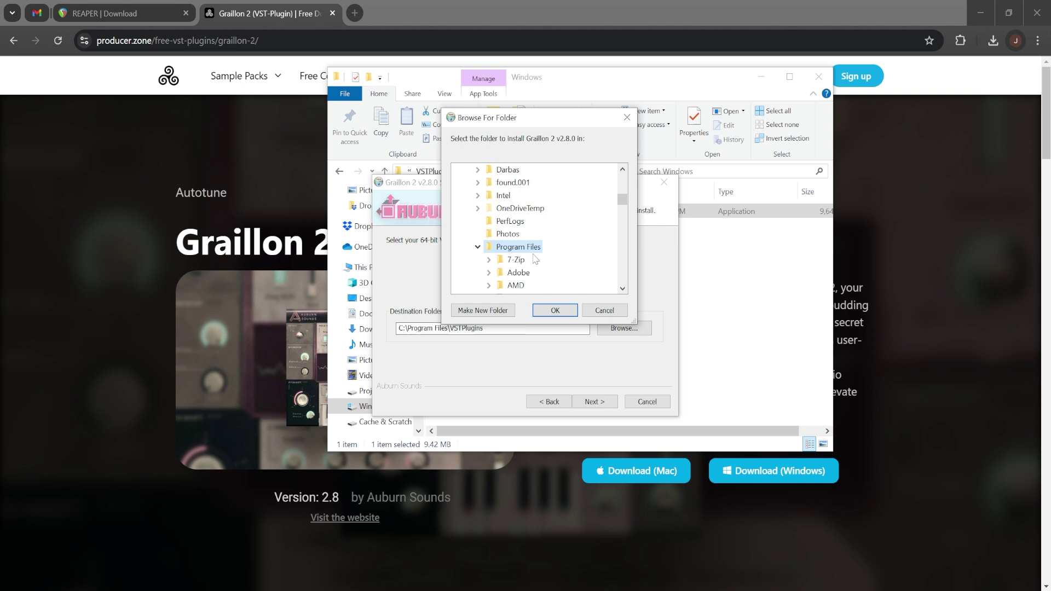
pyautogui.scroll(-3, 539, 253)
pyautogui.scroll(-2, 538, 257)
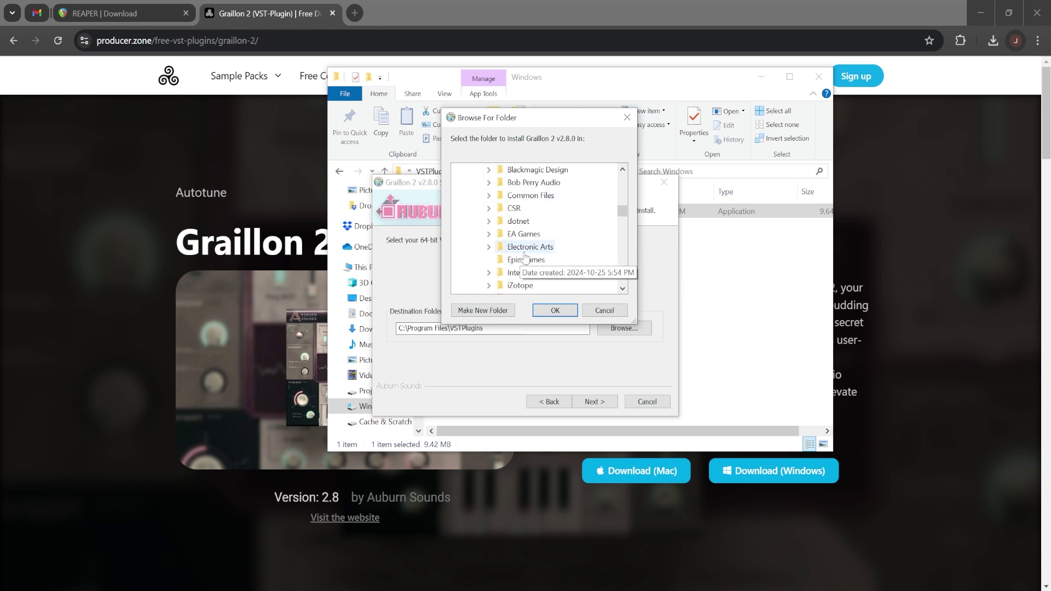
pyautogui.scroll(-4, 538, 253)
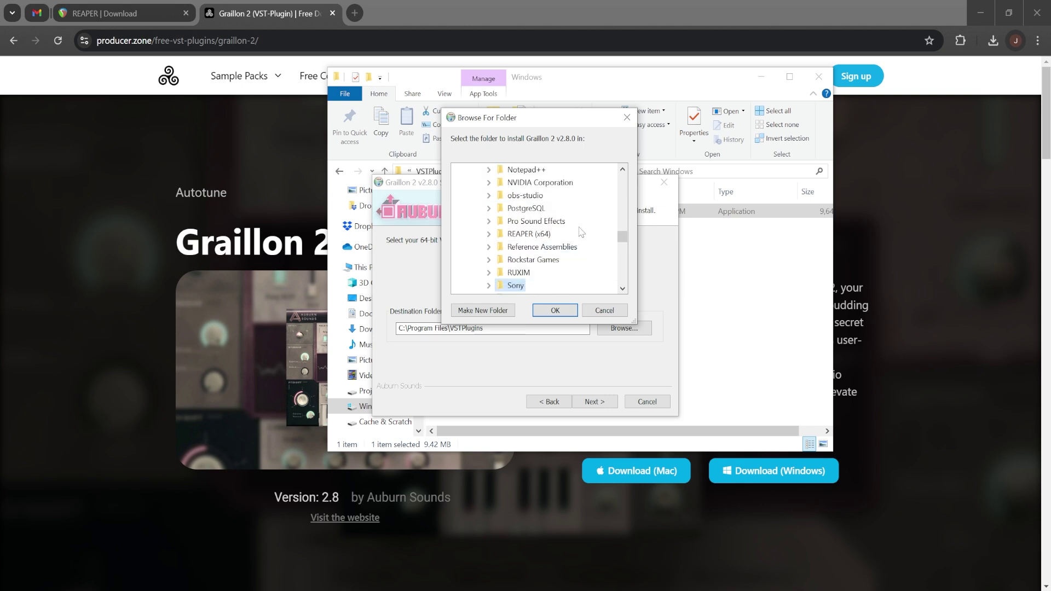
pyautogui.click(523, 292)
pyautogui.scroll(-2, 533, 278)
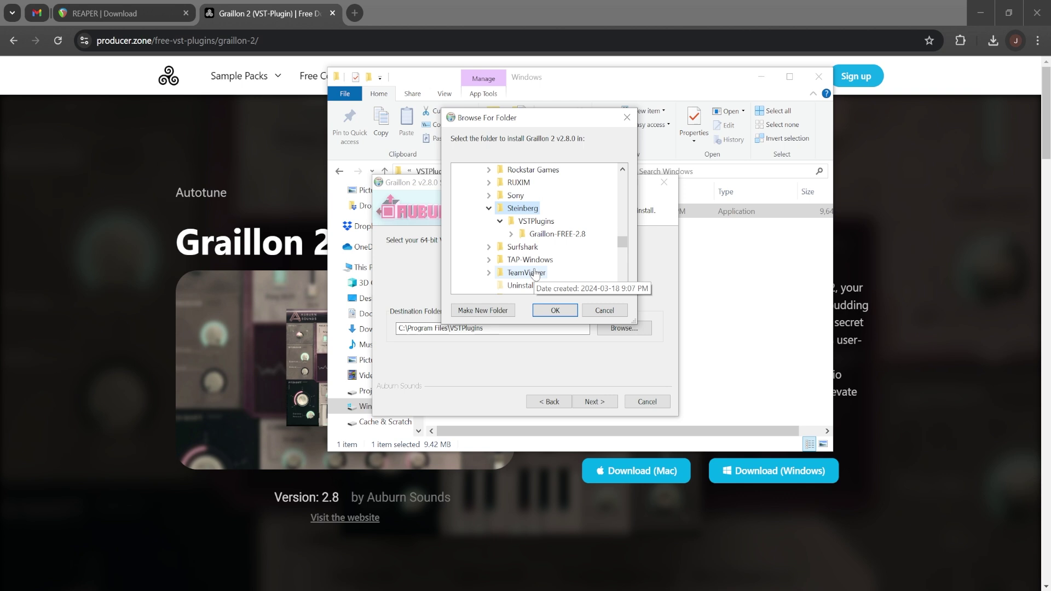
# Confirm C:\Program Files\Steinberg, accept the 32-bit VST folder, and start installing.
pyautogui.click(569, 311)
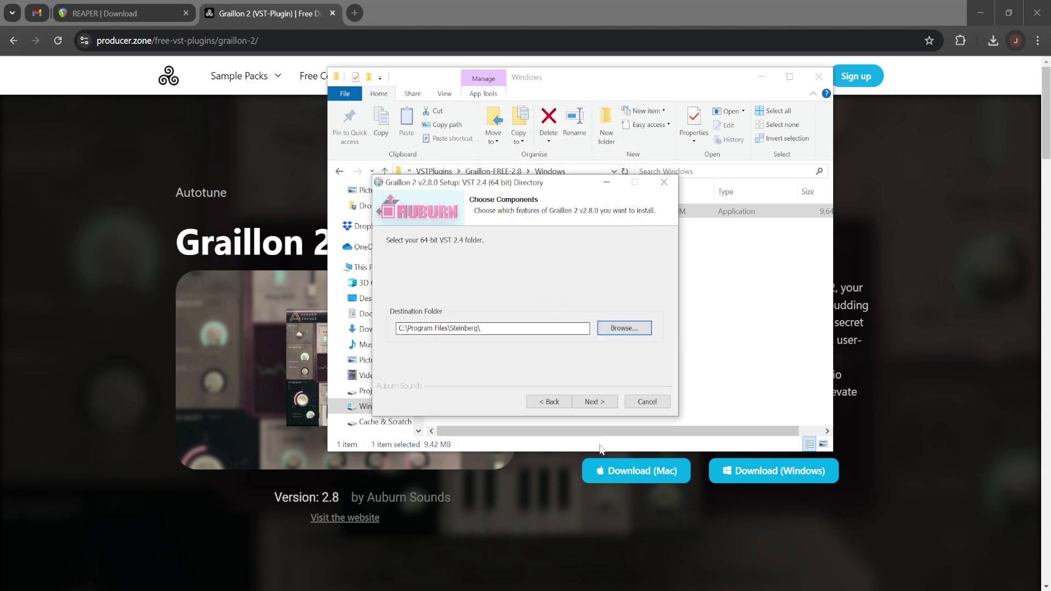
pyautogui.click(590, 400)
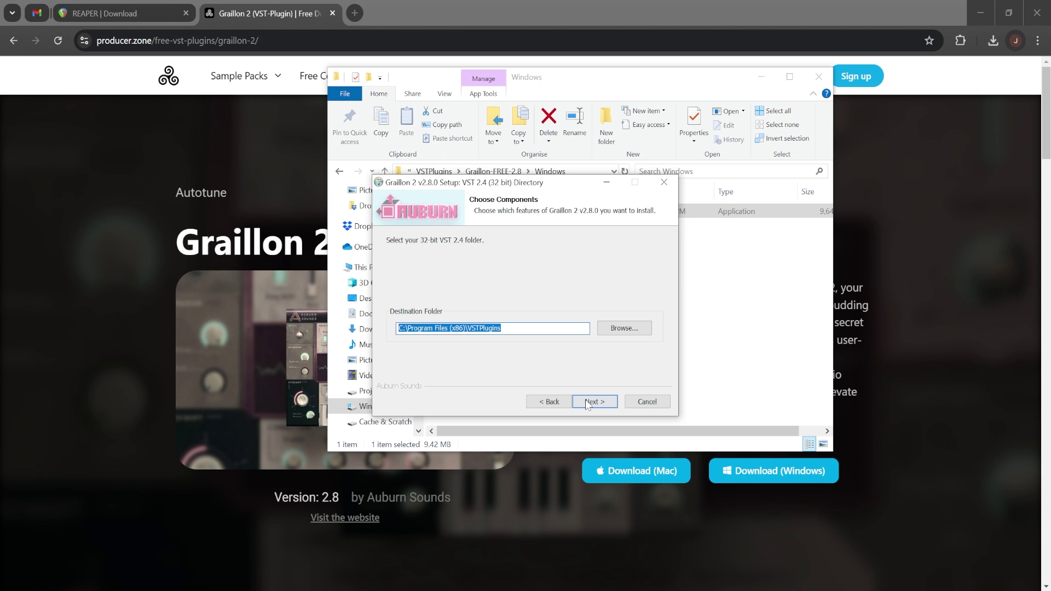
pyautogui.click(589, 402)
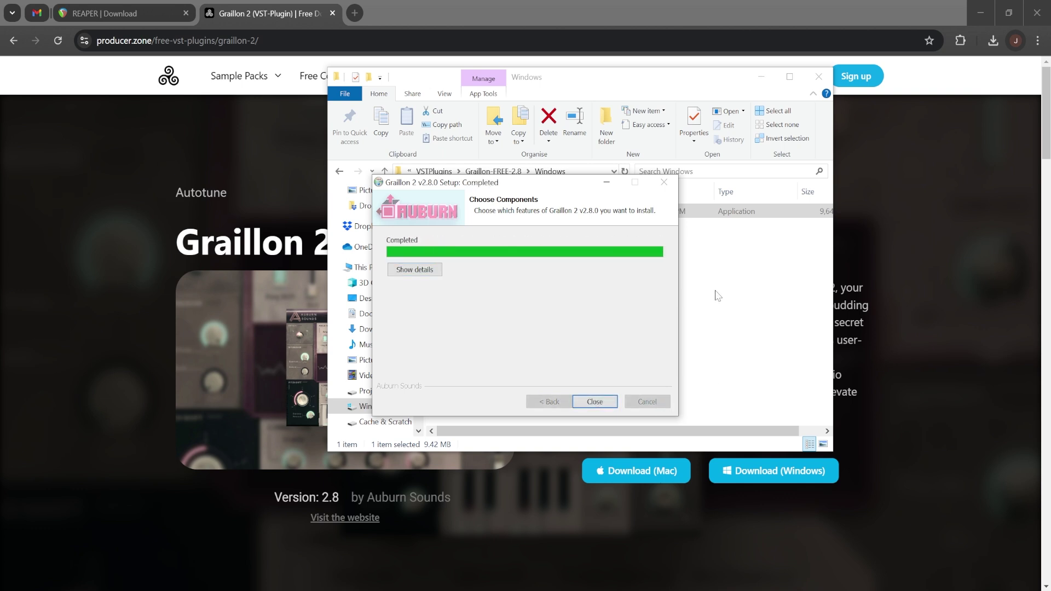
# Close the finished Graillon installer and go up to the VSTPlugins folder.
pyautogui.click(595, 402)
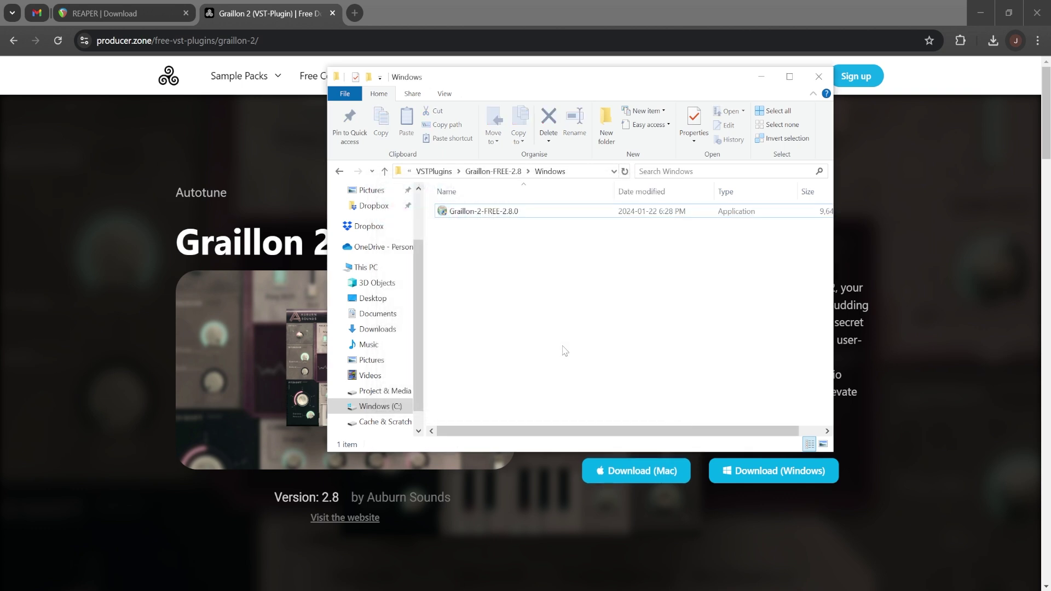
pyautogui.click(434, 171)
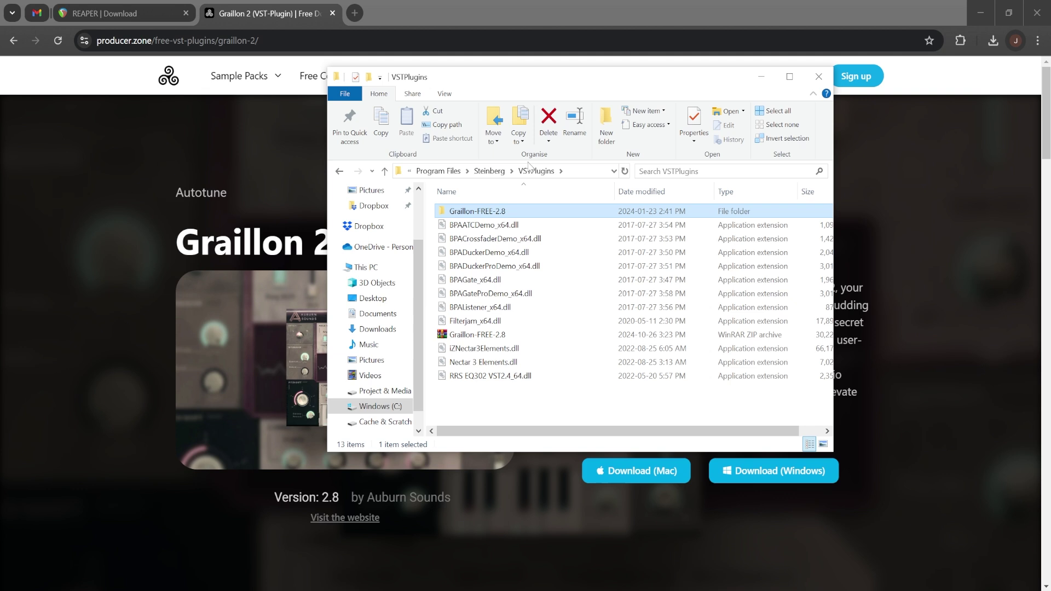
pyautogui.click(511, 406)
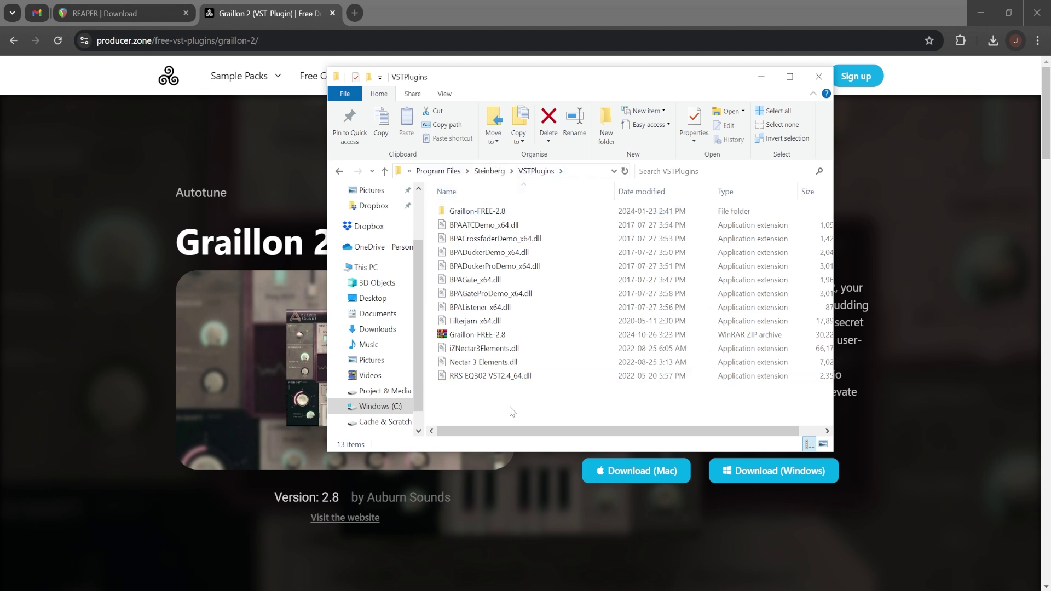
# Move Auburn Sounds Graillon 2-64.dll from Steinberg into VSTPlugins, granting access.
pyautogui.click(490, 172)
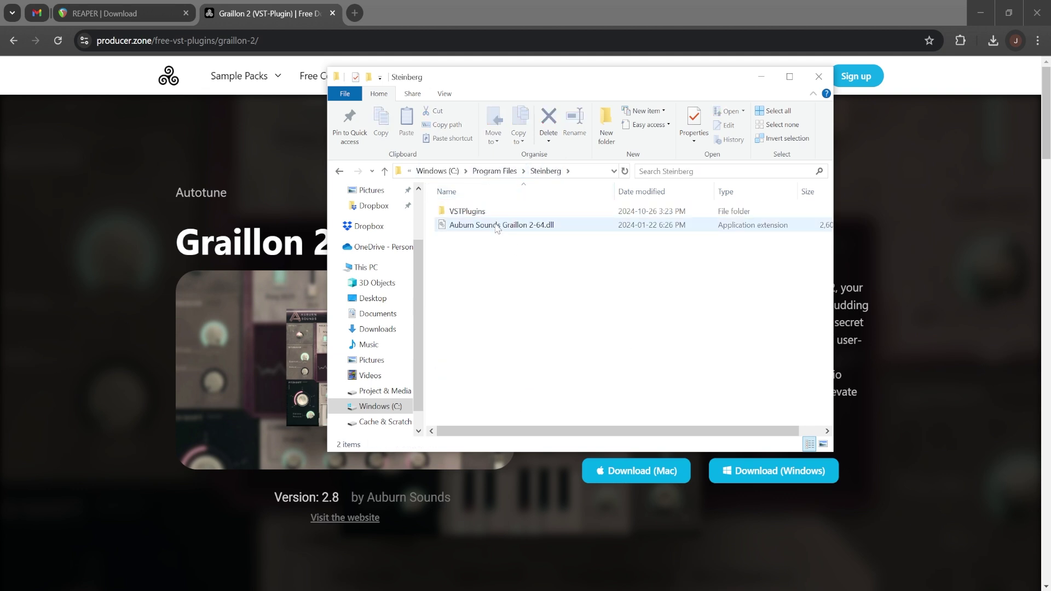
pyautogui.click(482, 227)
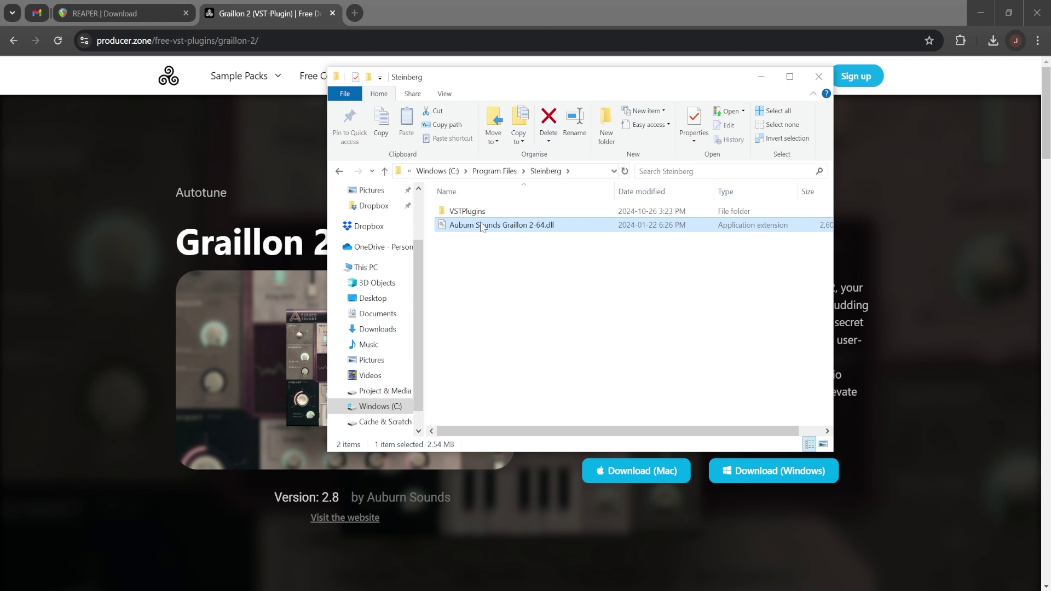
pyautogui.hotkey('ctrl', 'x')
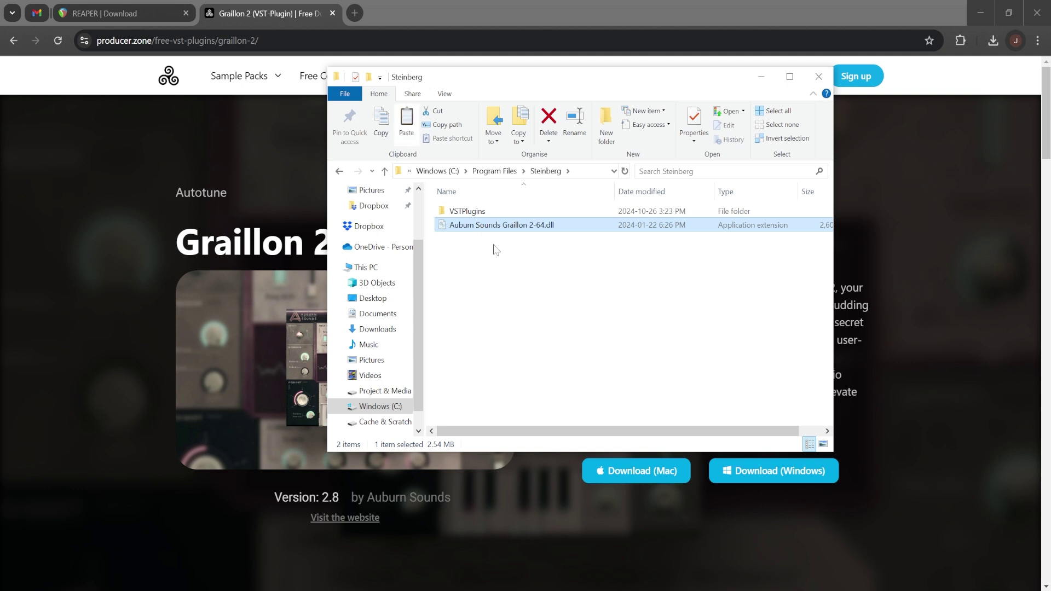
pyautogui.doubleClick(496, 211)
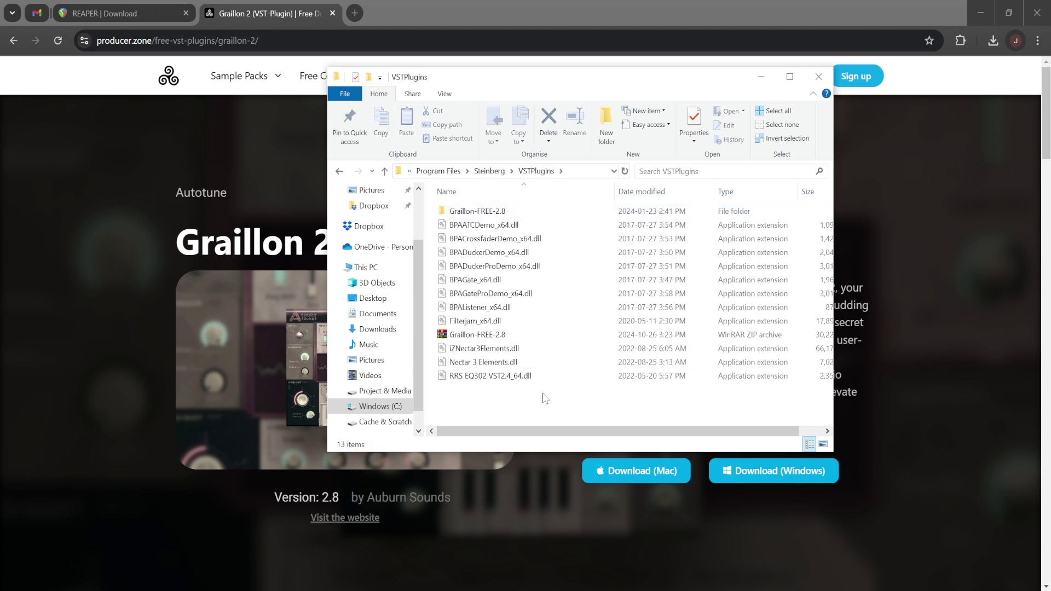
pyautogui.hotkey('ctrl', 'v')
pyautogui.click(435, 334)
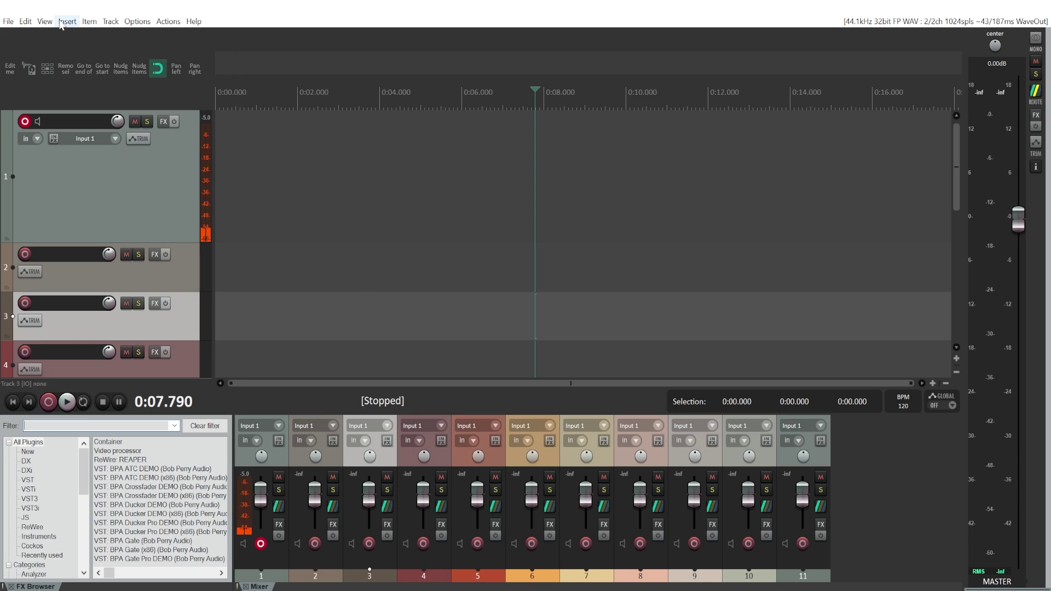
# Open Preferences > Plug-ins > VST and inspect the end of the VST plug-in path list.
pyautogui.click(137, 21)
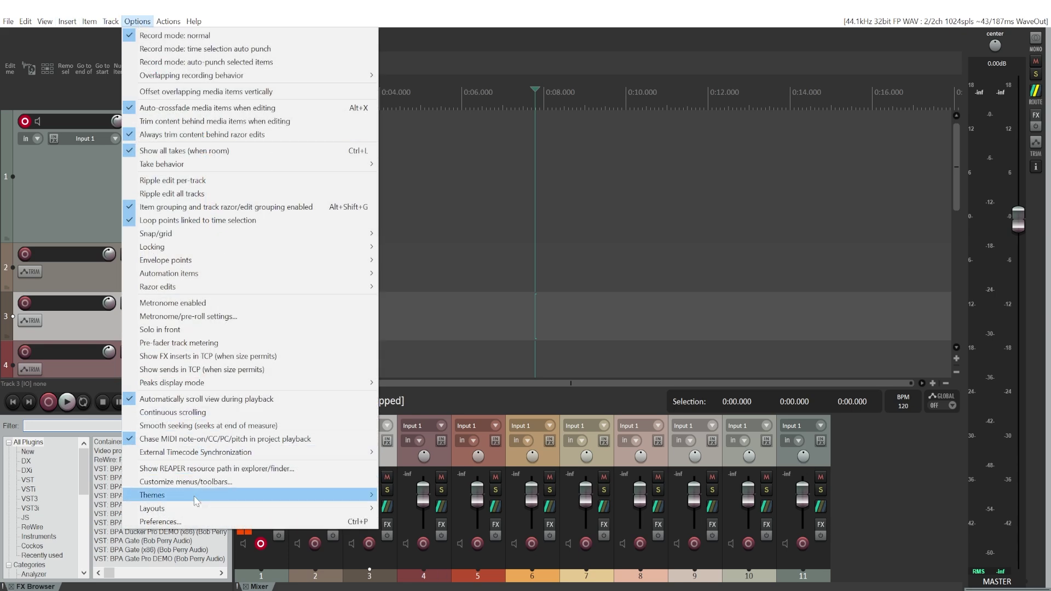
pyautogui.click(219, 521)
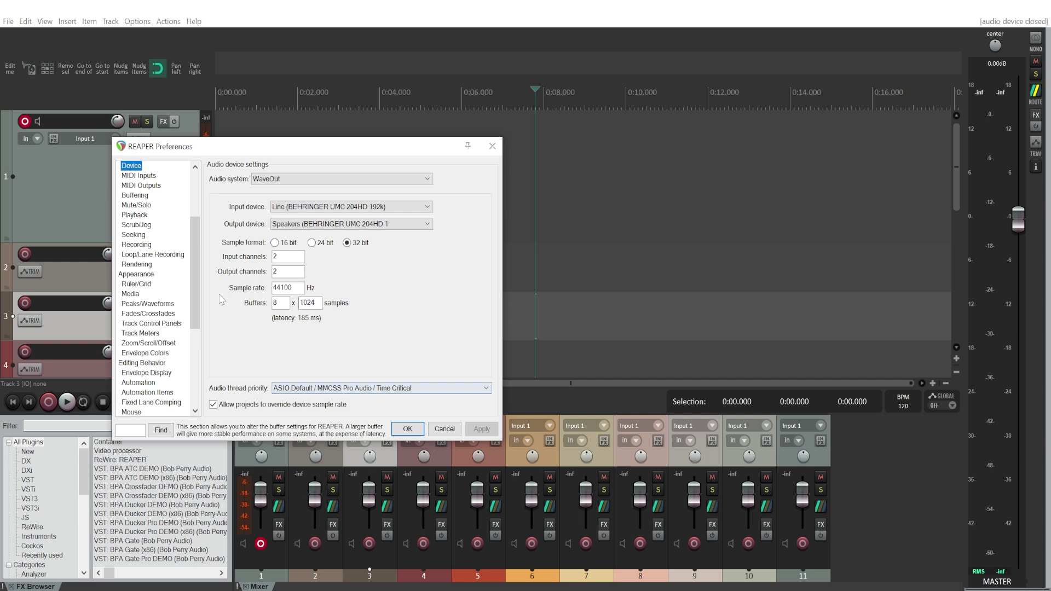
pyautogui.scroll(-7, 168, 338)
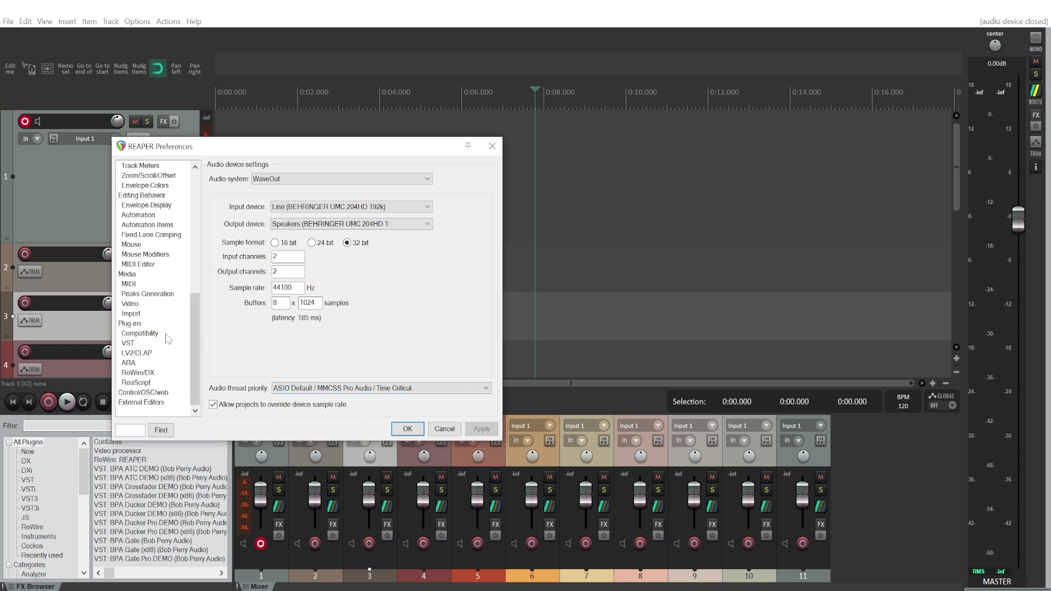
pyautogui.click(134, 344)
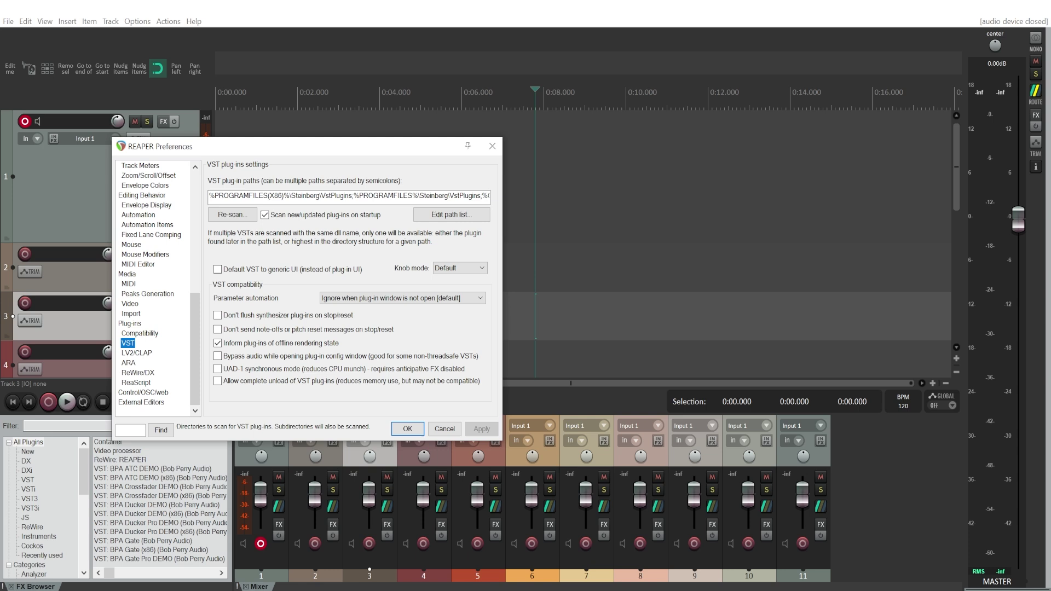
pyautogui.moveTo(210, 196); pyautogui.dragTo(490, 197)
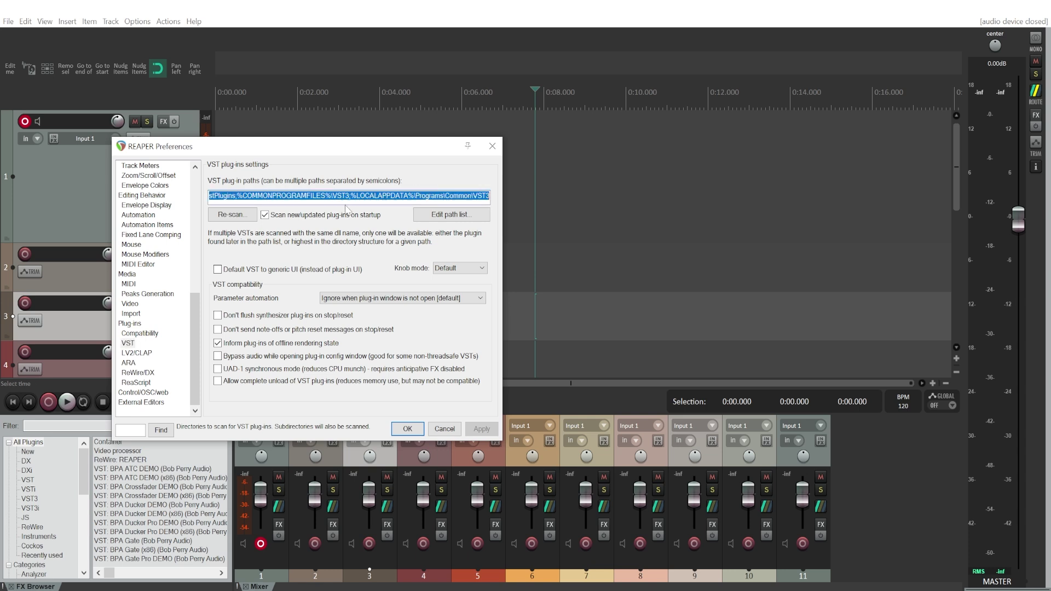
pyautogui.click(292, 196)
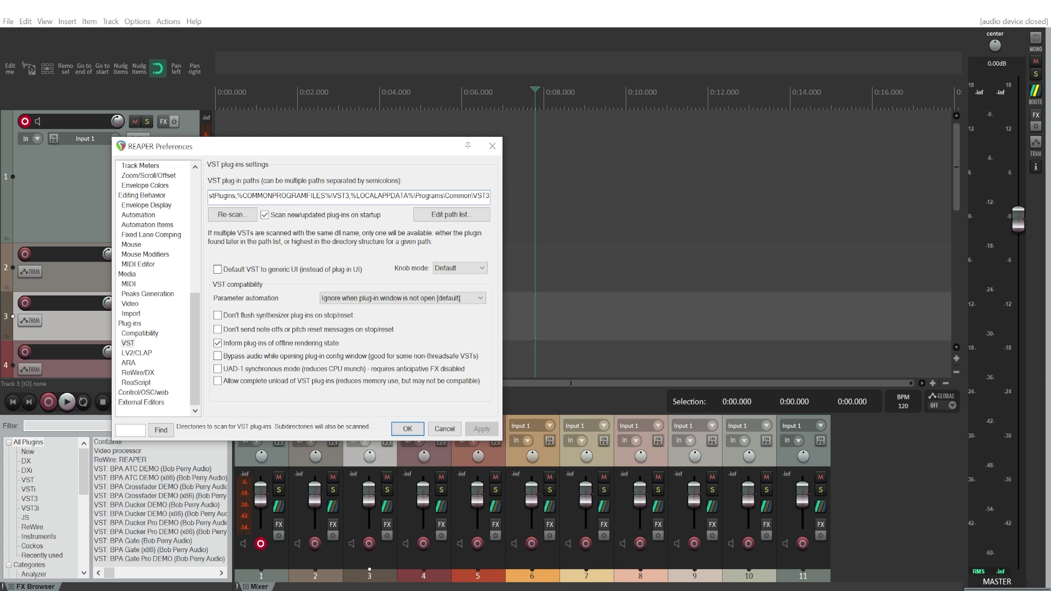
pyautogui.moveTo(435, 196); pyautogui.dragTo(211, 196)
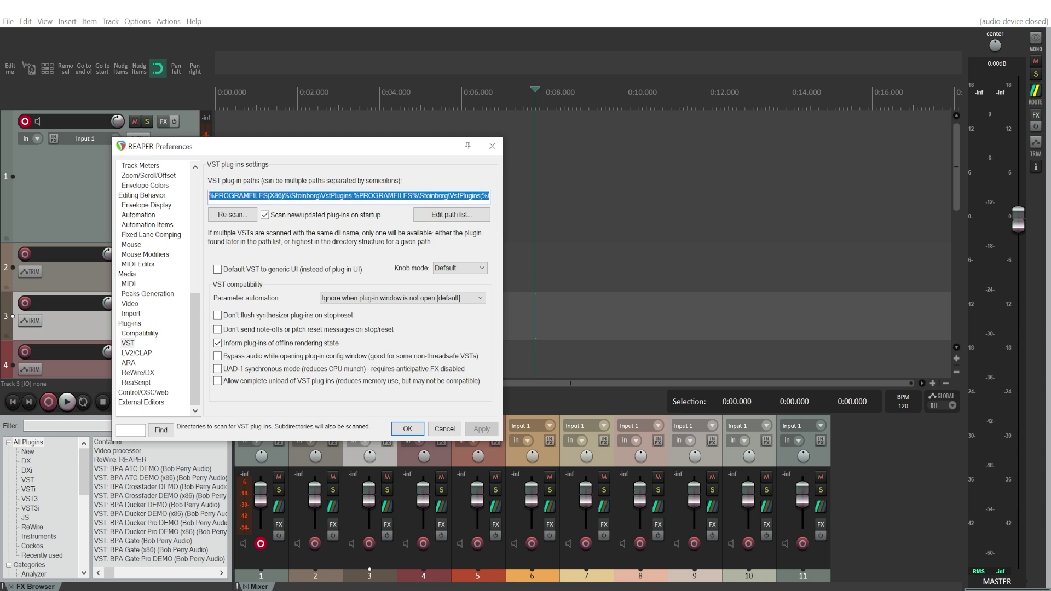
pyautogui.click(339, 196)
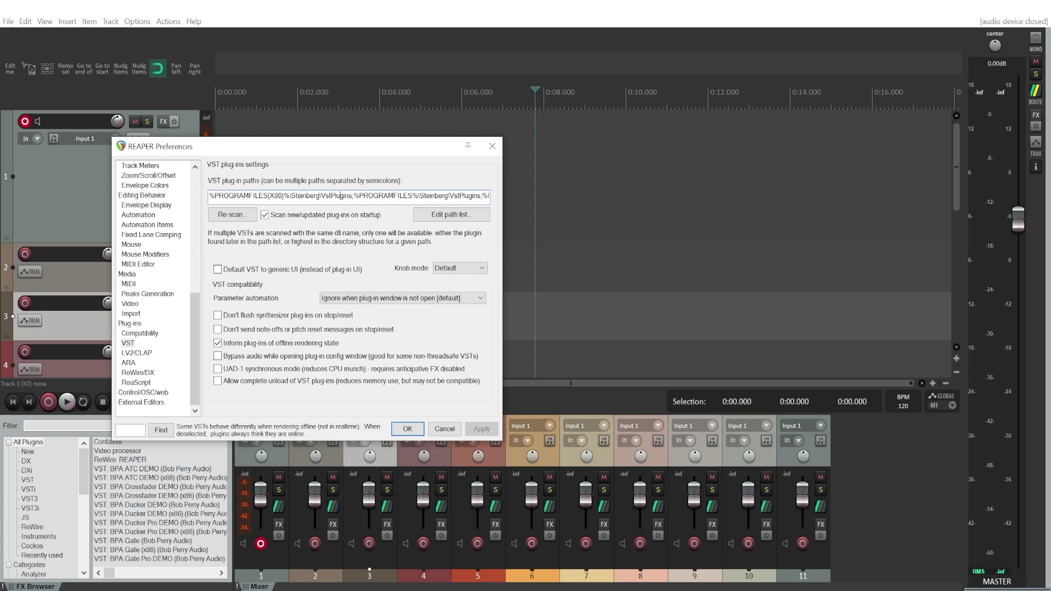
# Check the Graillon dll in the VSTPlugins Explorer window, then minimize it.
pyautogui.click(225, 590)
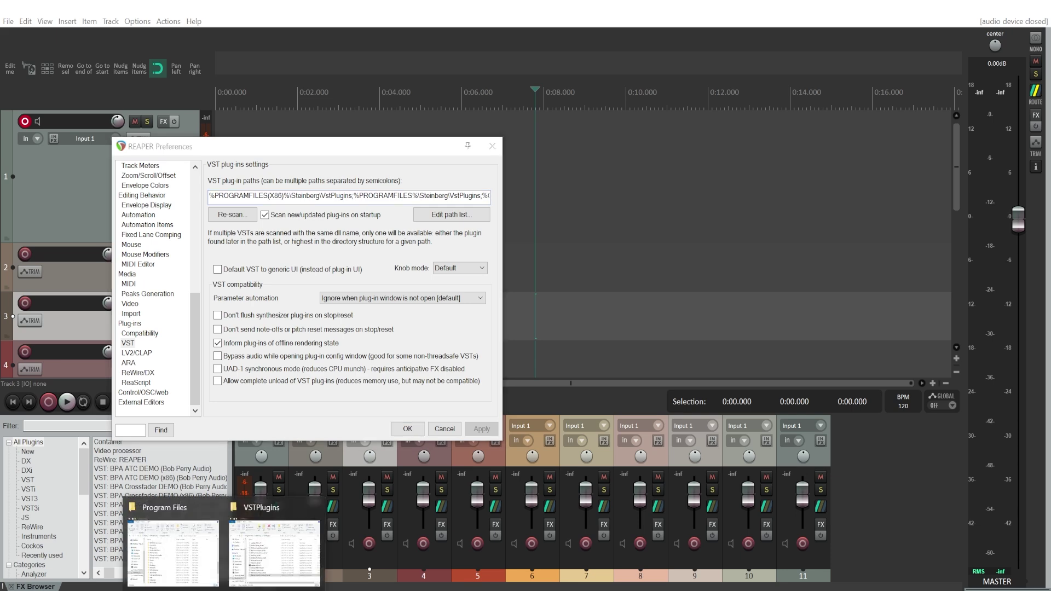
pyautogui.click(294, 567)
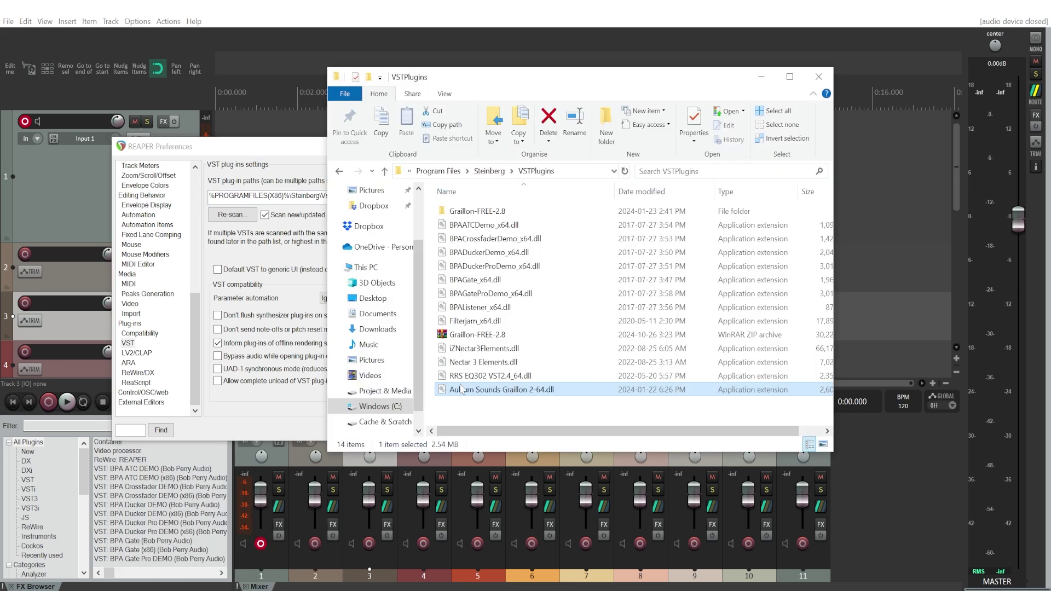
pyautogui.click(499, 410)
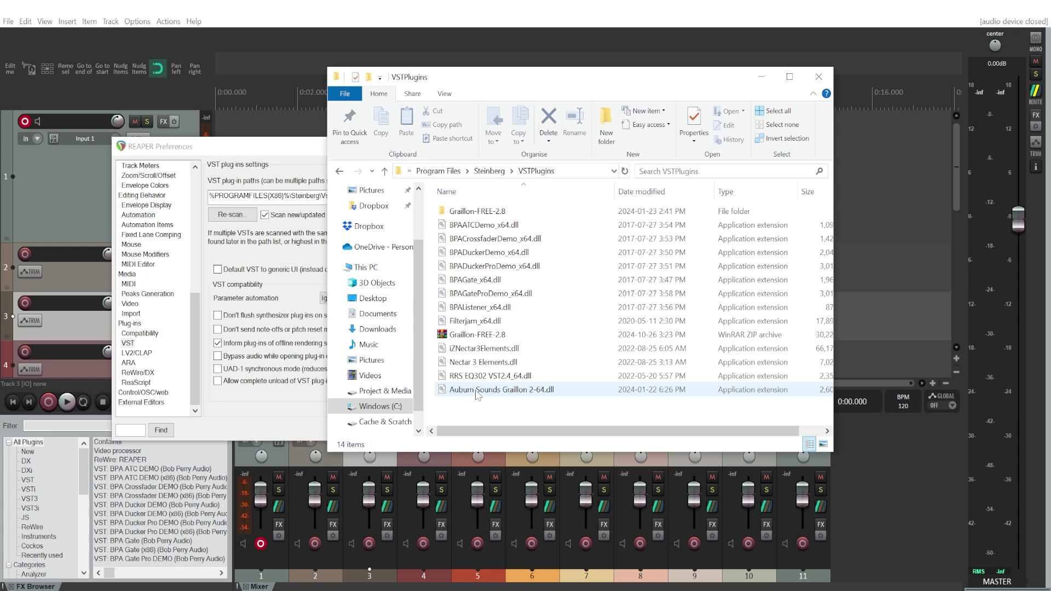
pyautogui.click(761, 78)
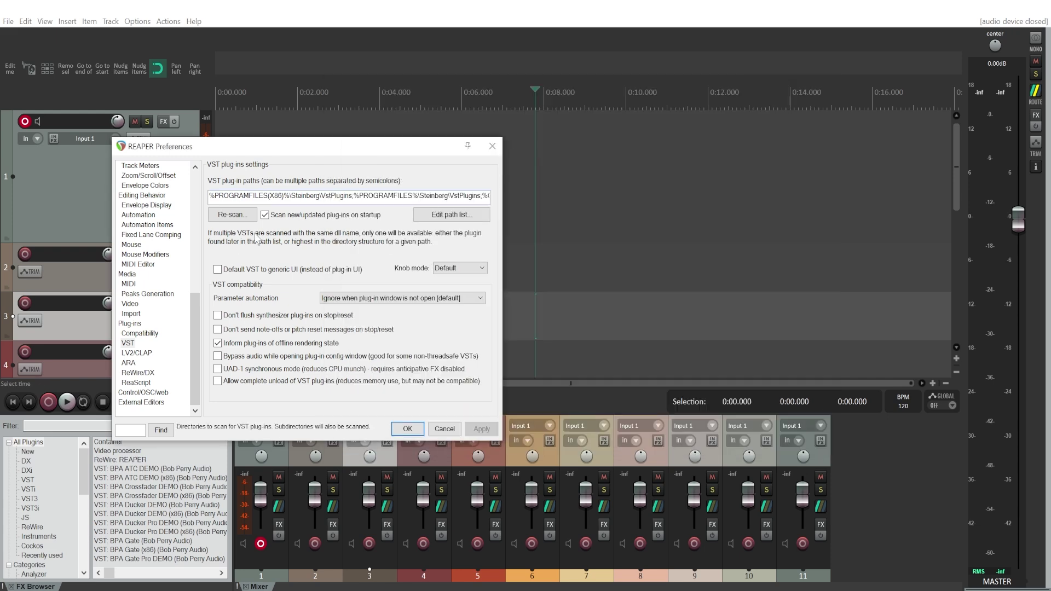
# Re-scan VST paths for new/modified plug-ins and close Preferences with OK.
pyautogui.click(241, 216)
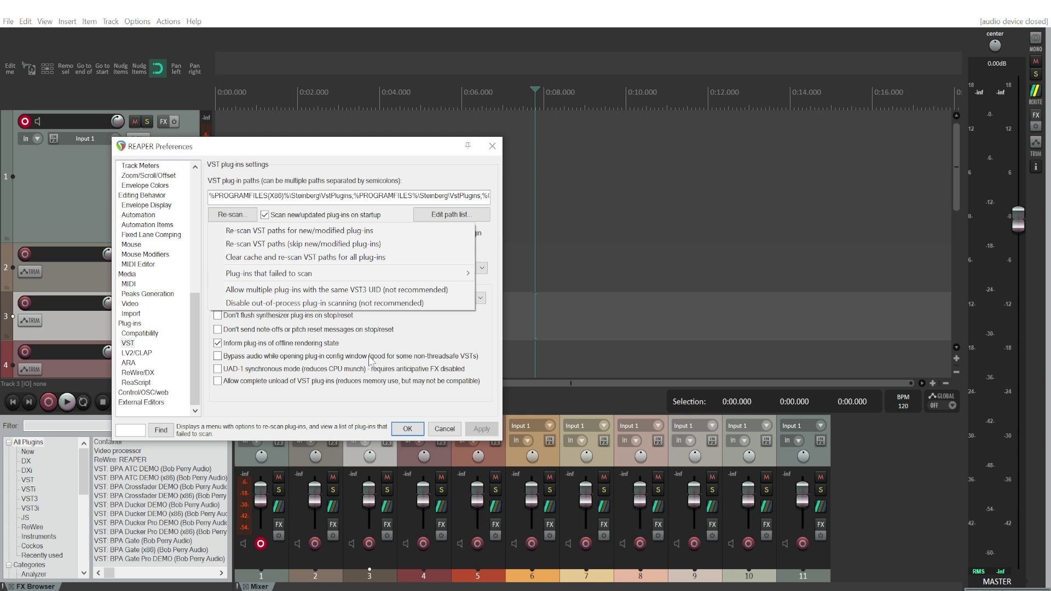
pyautogui.click(269, 230)
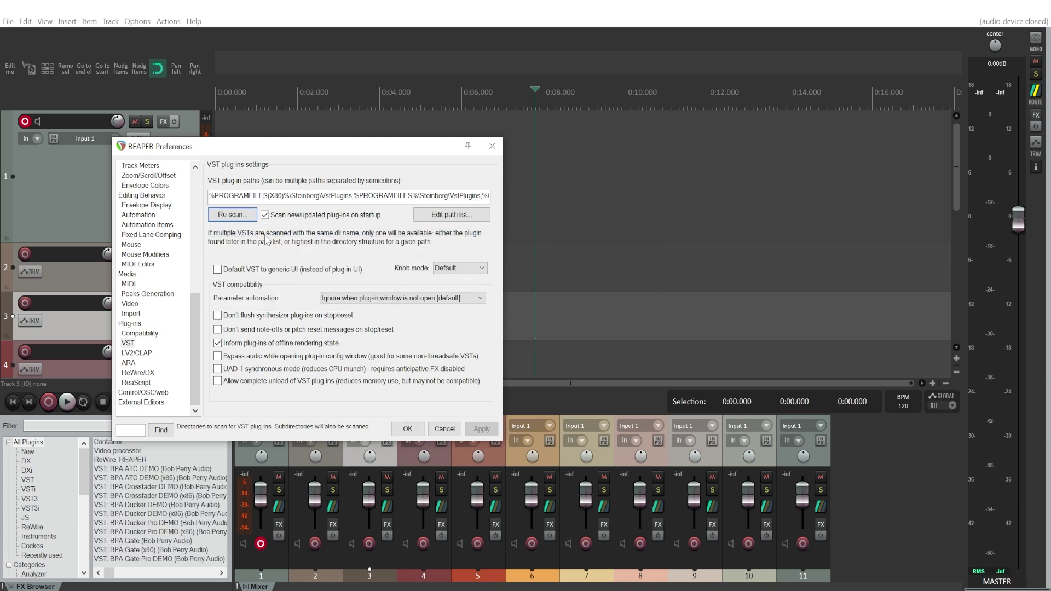
pyautogui.click(407, 429)
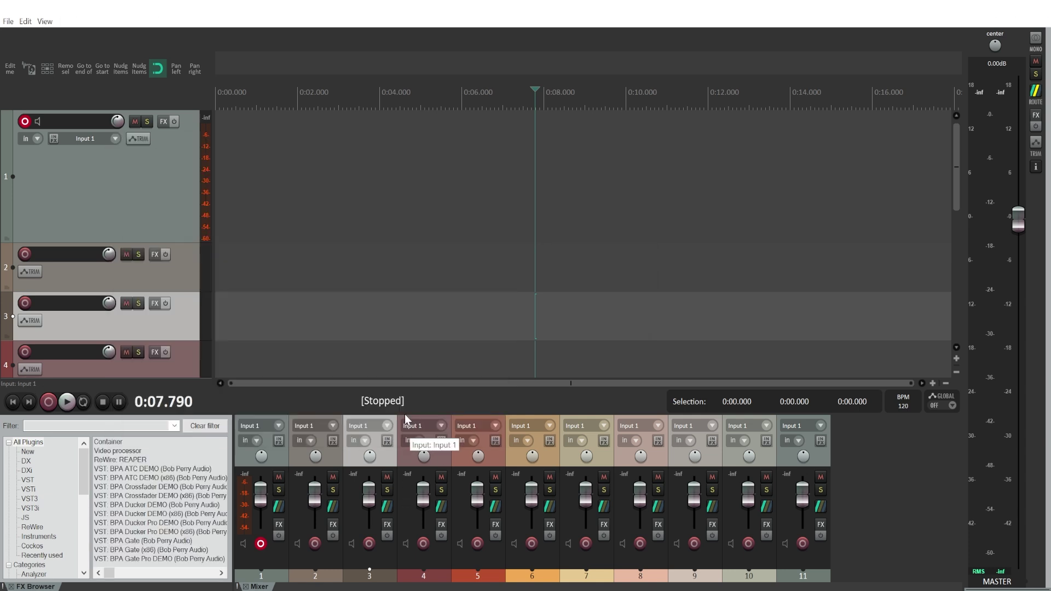
# Filter the FX Browser for 'grail' and select VST: Graillon 2 (Auburn Sounds).
pyautogui.click(26, 452)
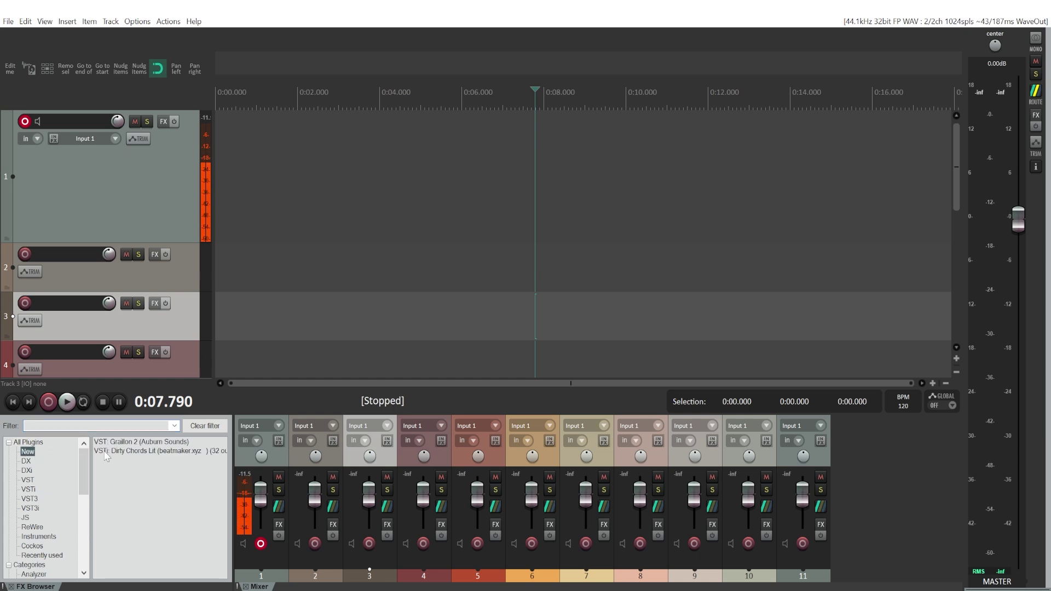
pyautogui.click(177, 443)
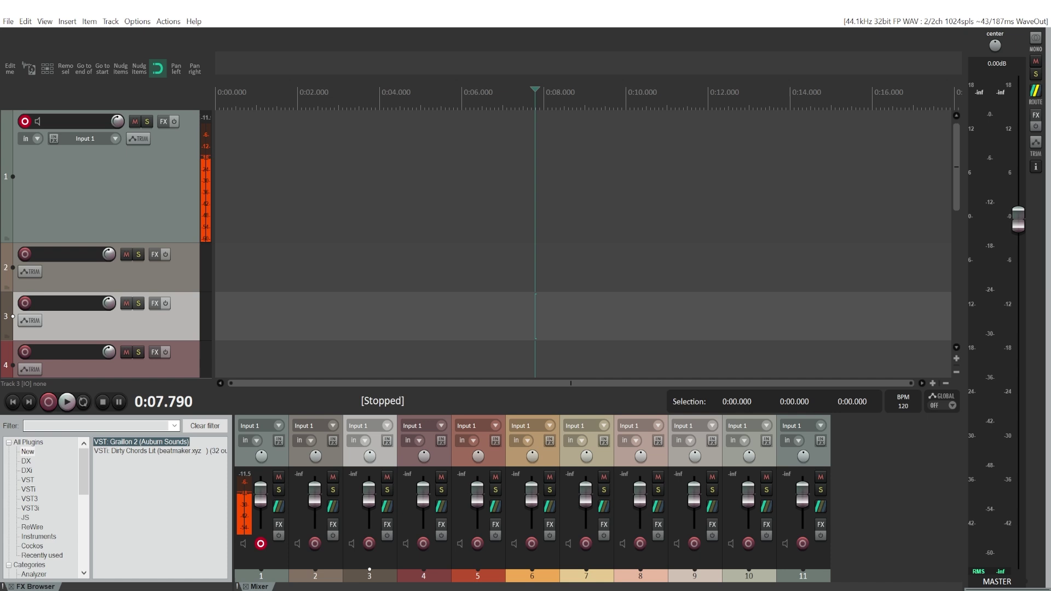
pyautogui.click(98, 425)
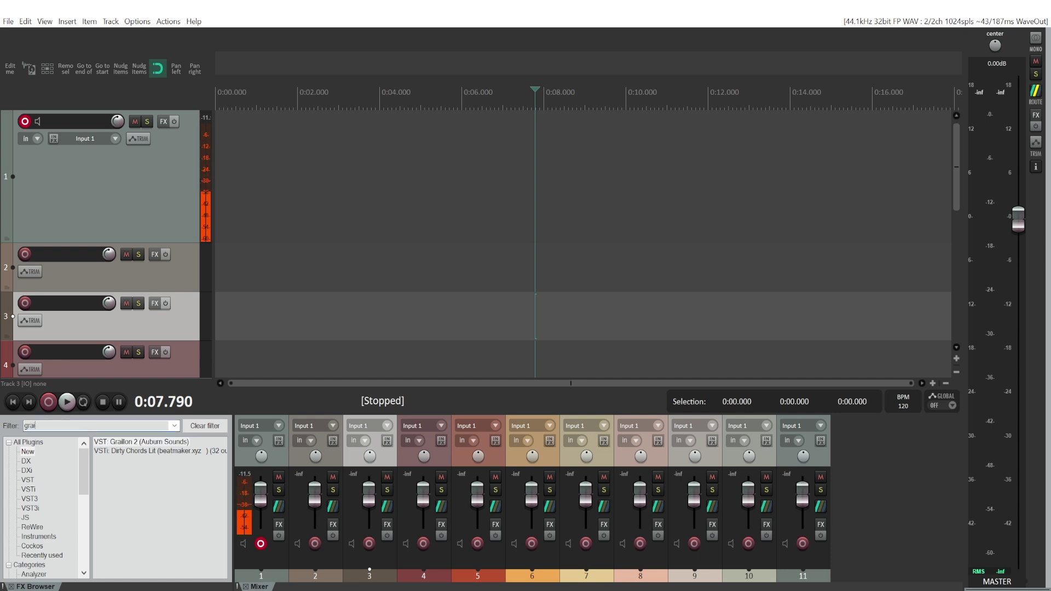
pyautogui.write('grail')
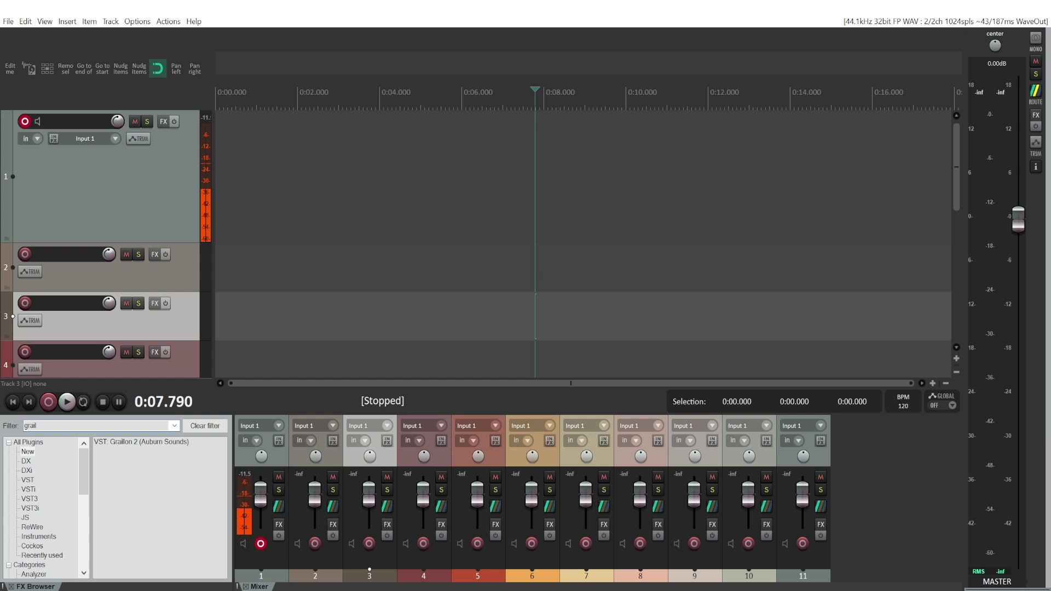
pyautogui.click(124, 441)
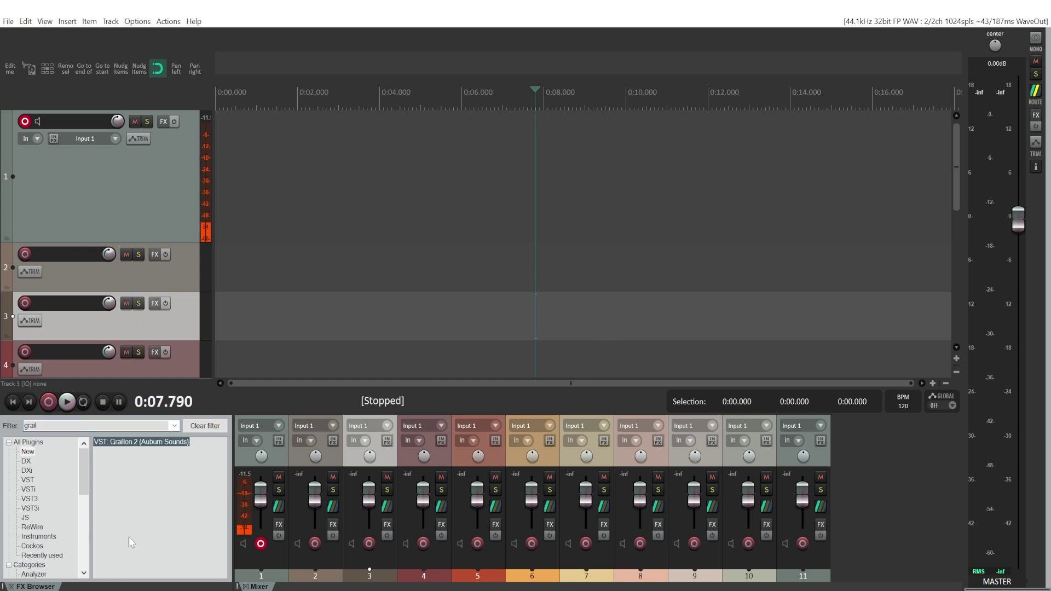
# Record a 14.351-second vocal take, 01-241026_1526.wav, on track 1 from the project start.
pyautogui.click(255, 192)
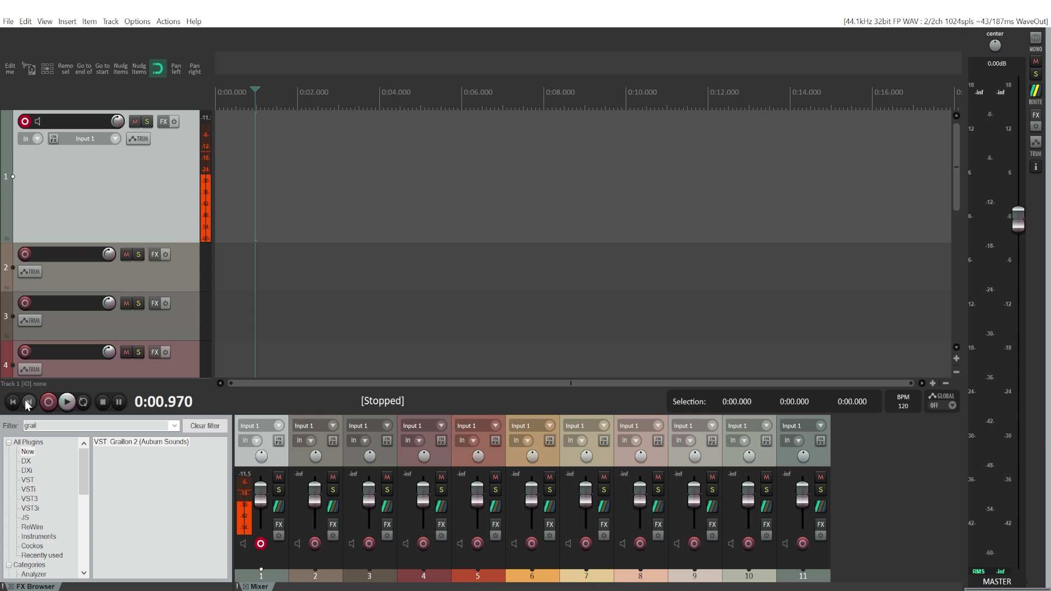
pyautogui.click(9, 404)
pyautogui.click(48, 401)
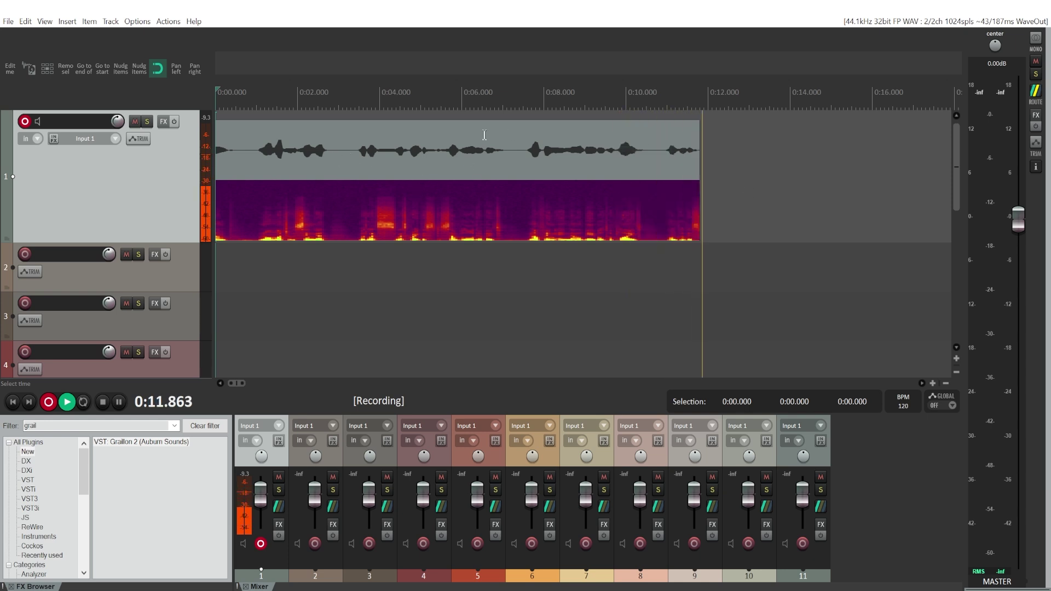
pyautogui.click(103, 403)
# Check the recorded item's properties and return the play position to the start.
pyautogui.doubleClick(290, 146)
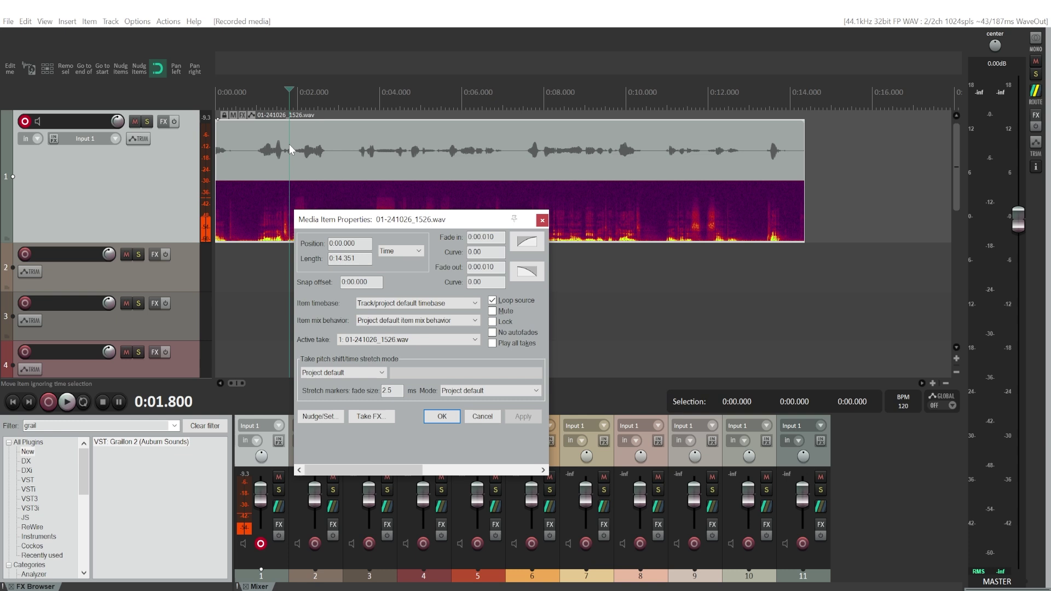
pyautogui.click(542, 222)
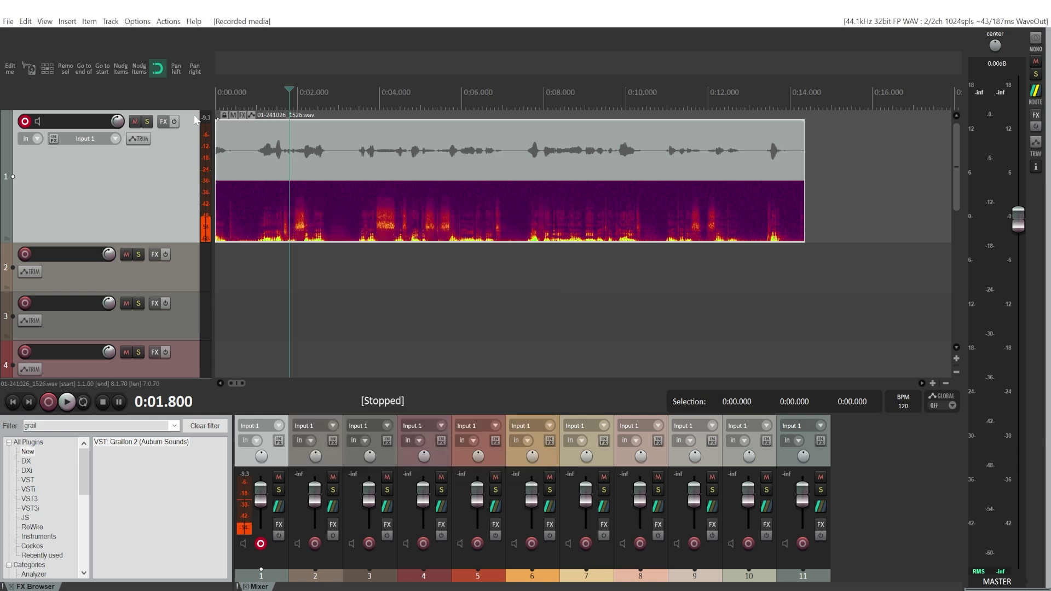
pyautogui.click(13, 403)
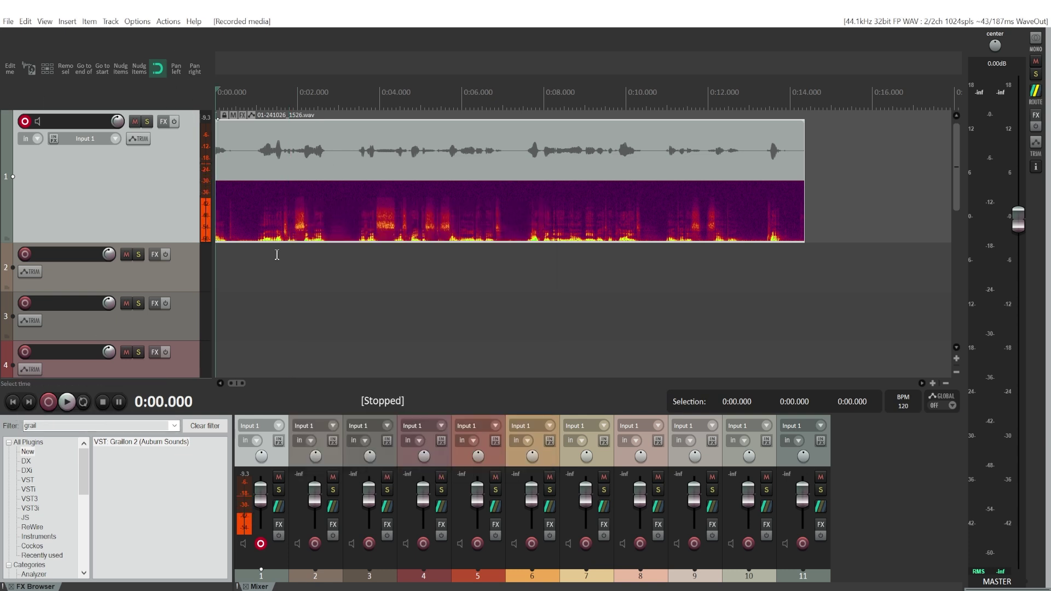
# Add Graillon 2 as a take FX on the 01-241026_1526.wav item and move its window right.
pyautogui.click(288, 239)
pyautogui.doubleClick(266, 225)
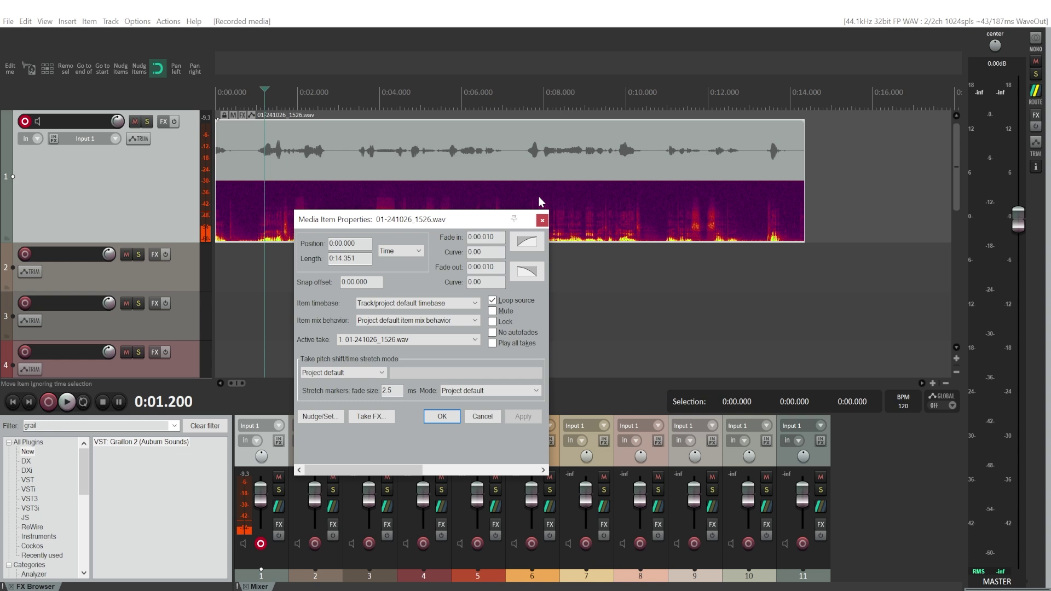
pyautogui.click(541, 220)
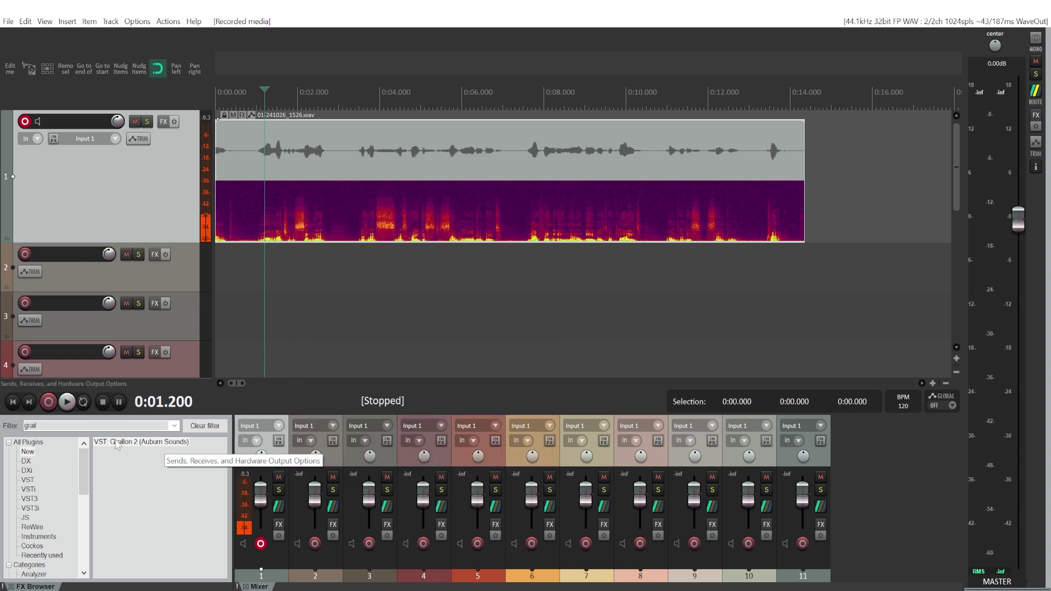
pyautogui.moveTo(327, 207); pyautogui.dragTo(327, 206)
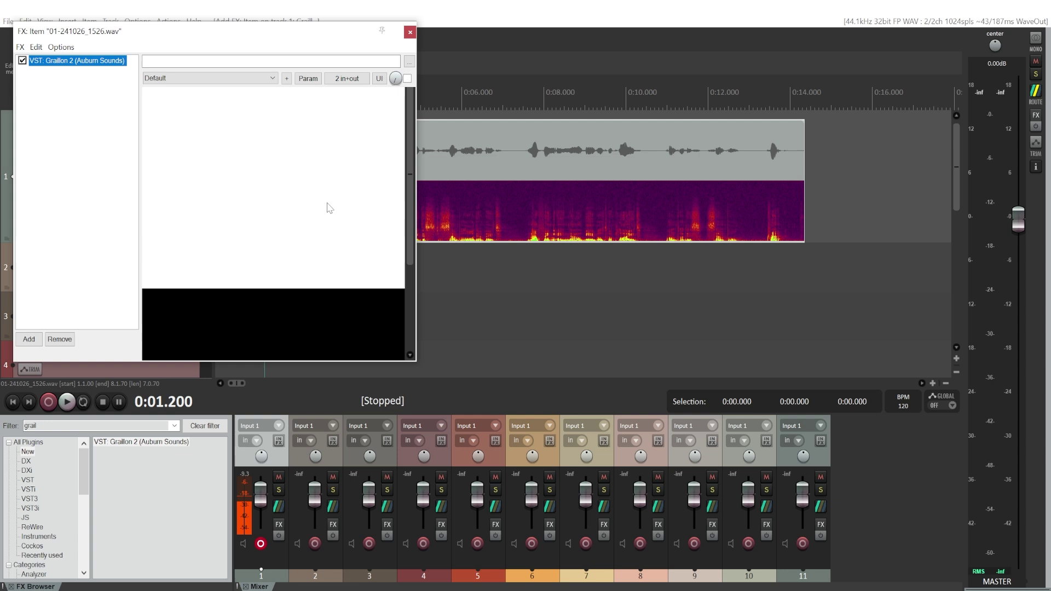
pyautogui.moveTo(207, 35); pyautogui.dragTo(438, 52)
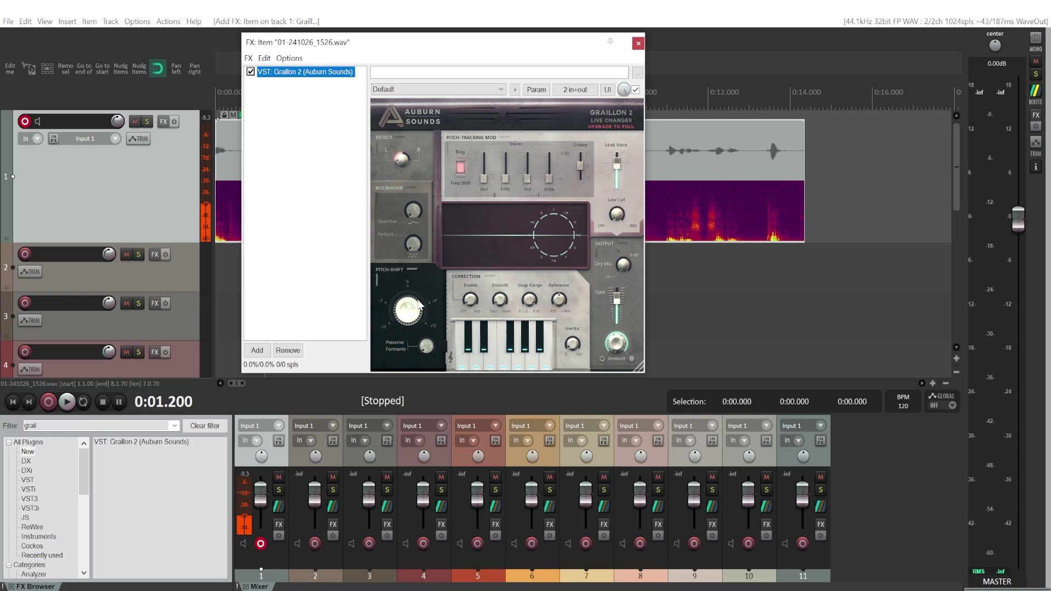
# Set Graillon 2's pitch correction to 100% and fine-tune Pitch-Shift from about -0.30 semitones.
pyautogui.click(408, 326)
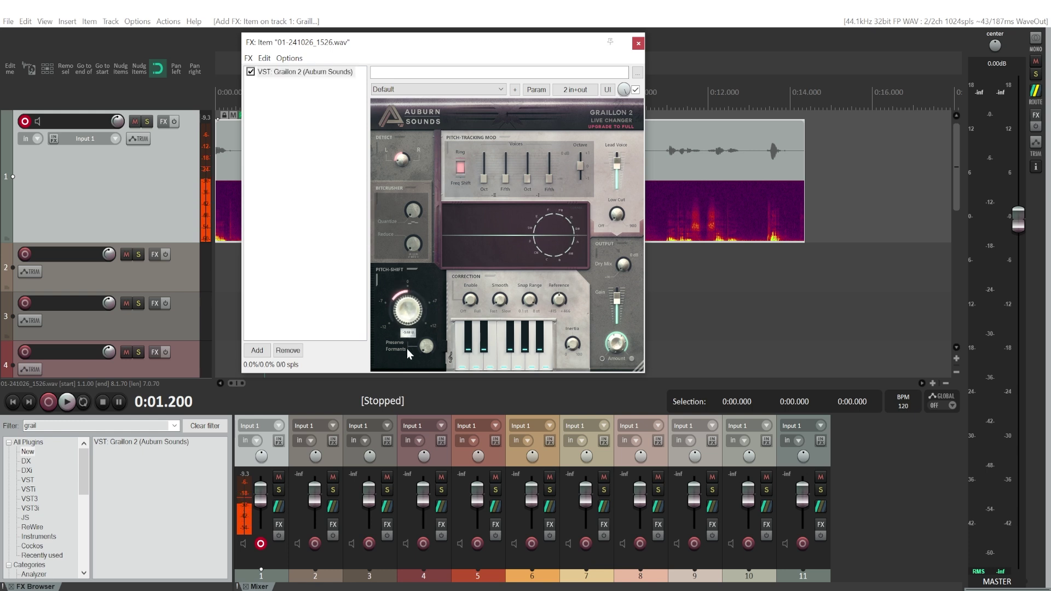
pyautogui.moveTo(408, 353); pyautogui.dragTo(412, 284)
pyautogui.click(471, 307)
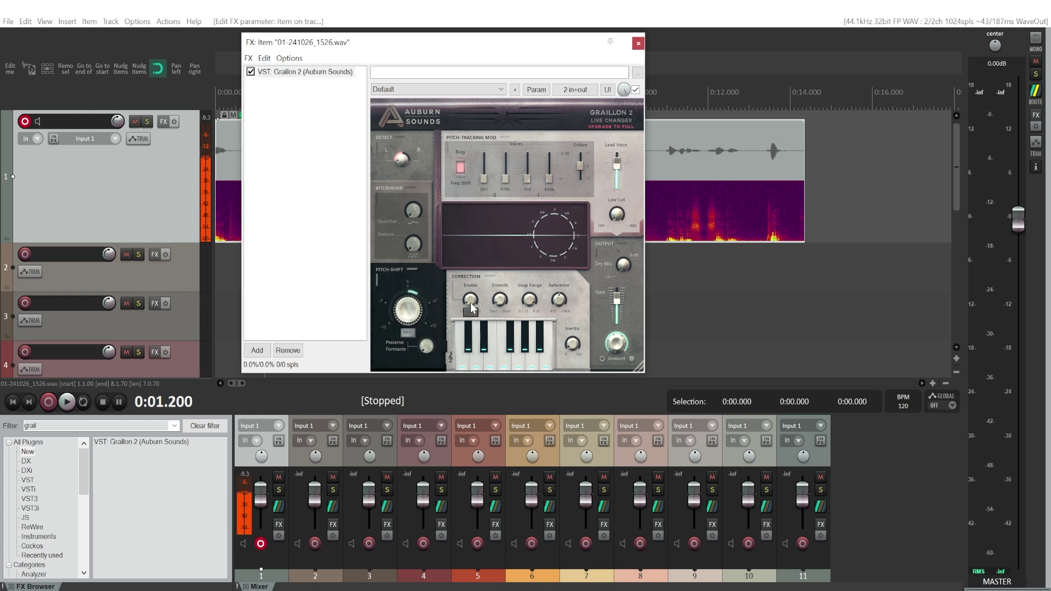
pyautogui.moveTo(470, 305); pyautogui.dragTo(484, 233)
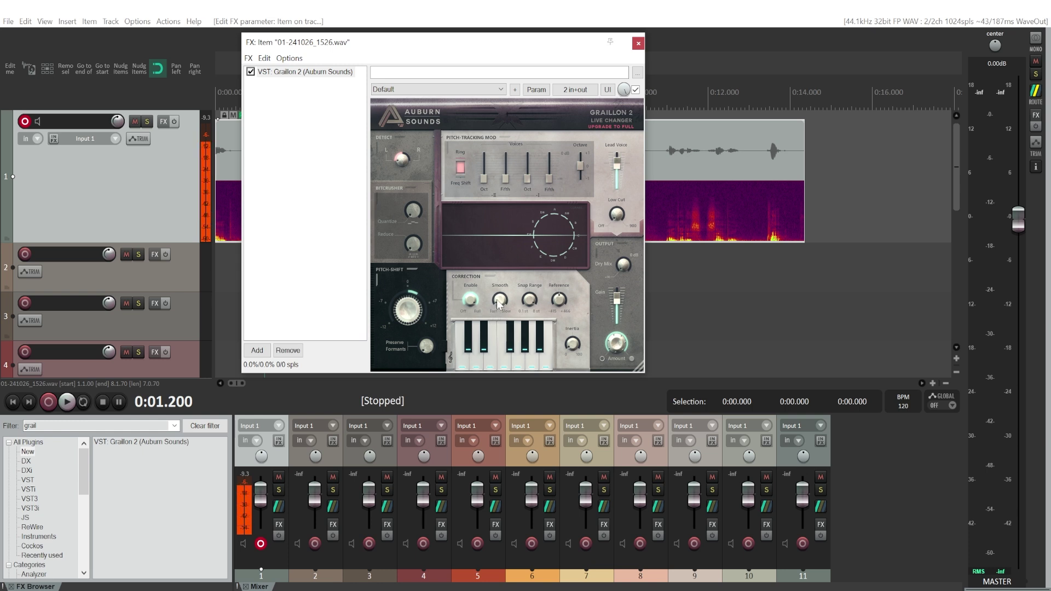
pyautogui.moveTo(407, 311)
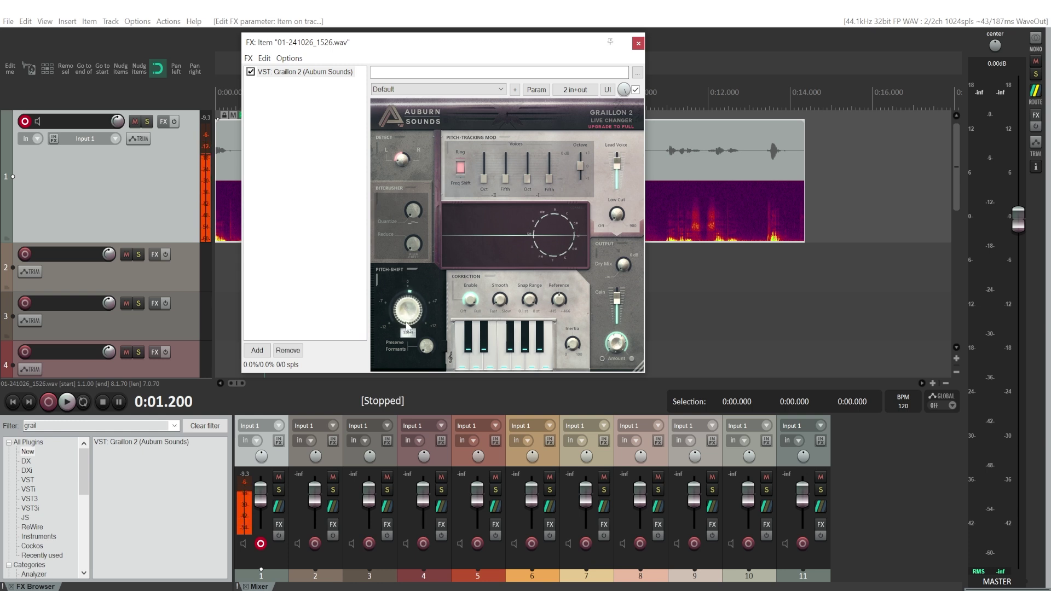
pyautogui.moveTo(407, 325); pyautogui.dragTo(409, 301)
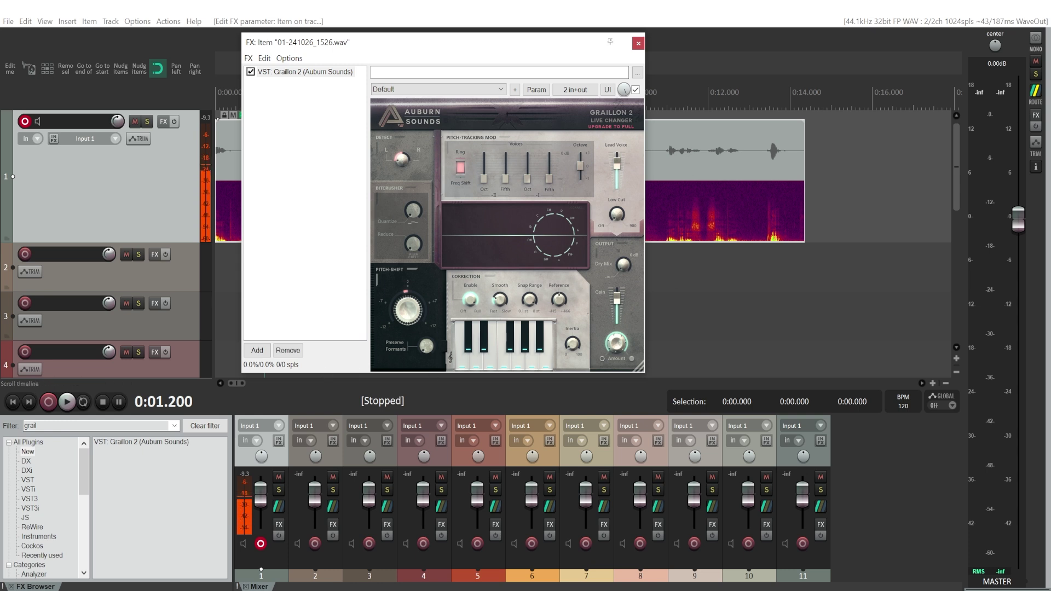
# Close the Graillon 2 window and play back the corrected vocal.
pyautogui.click(637, 44)
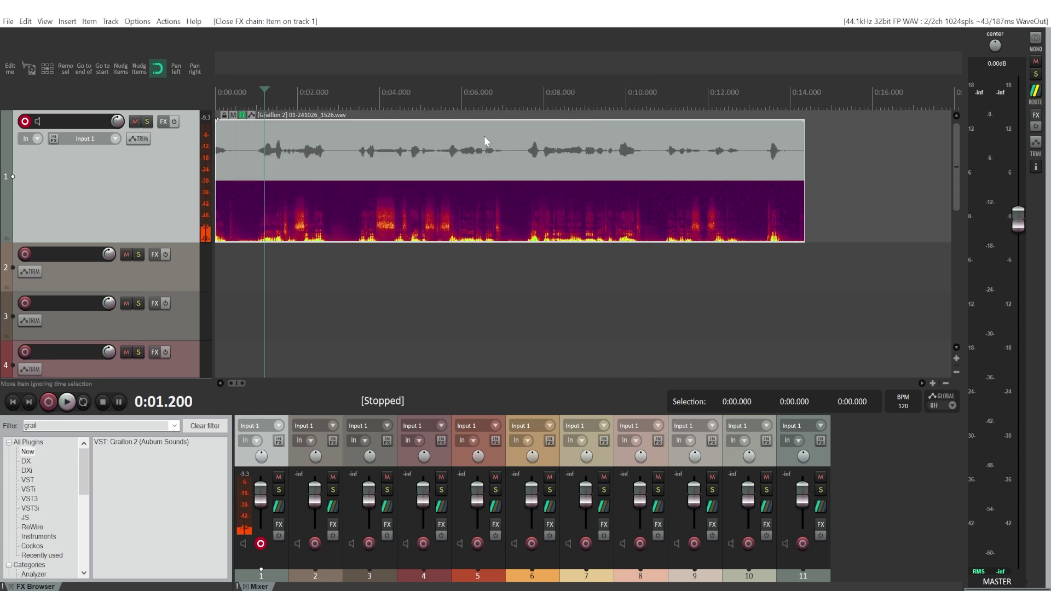
pyautogui.click(66, 403)
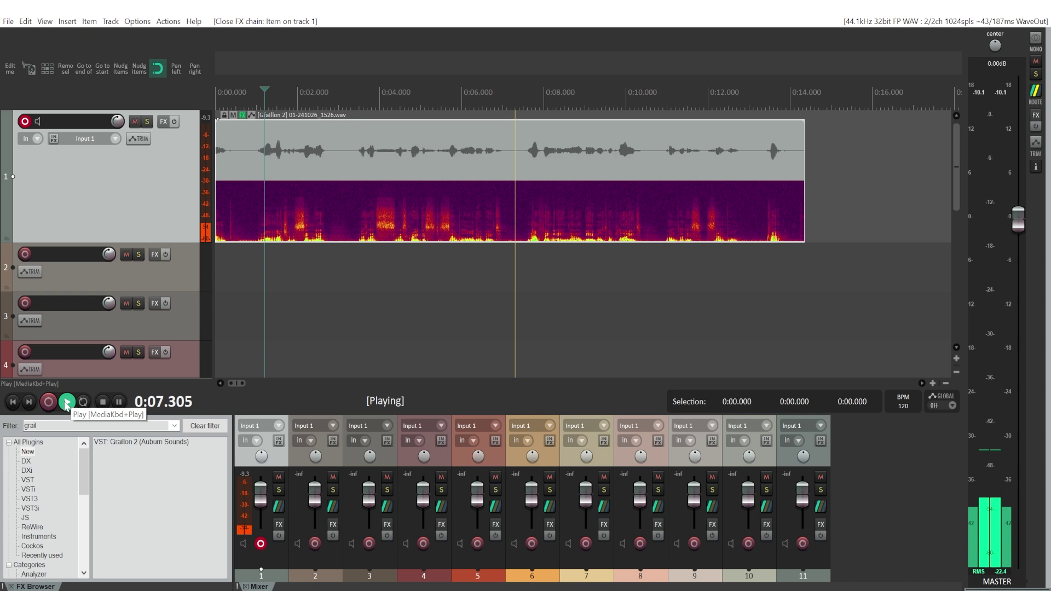
# Reopen the vocal's Graillon 2 and raise Pitch-Shift to about 5.38 semitones.
pyautogui.click(243, 115)
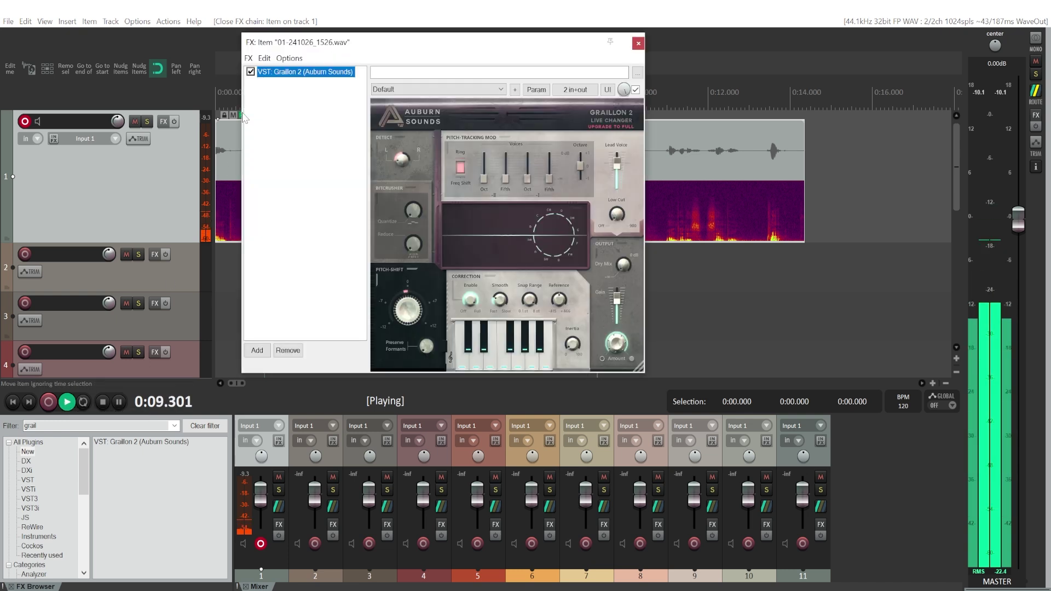
pyautogui.moveTo(413, 311); pyautogui.dragTo(425, 264)
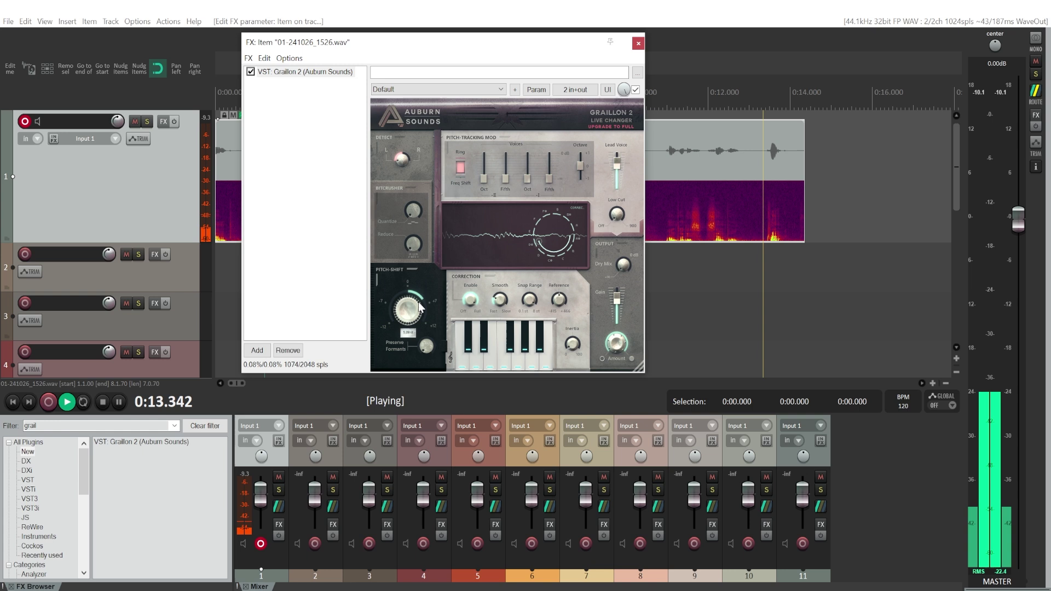
pyautogui.press('space')
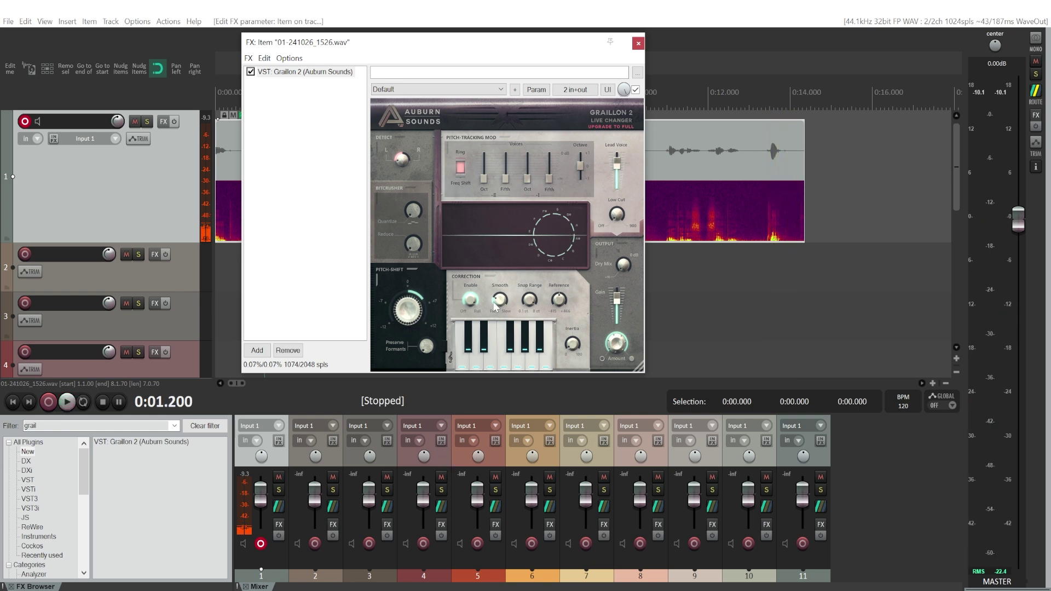
# Audition the vocal on repeat, then close Graillon 2 and stop playback.
pyautogui.click(69, 407)
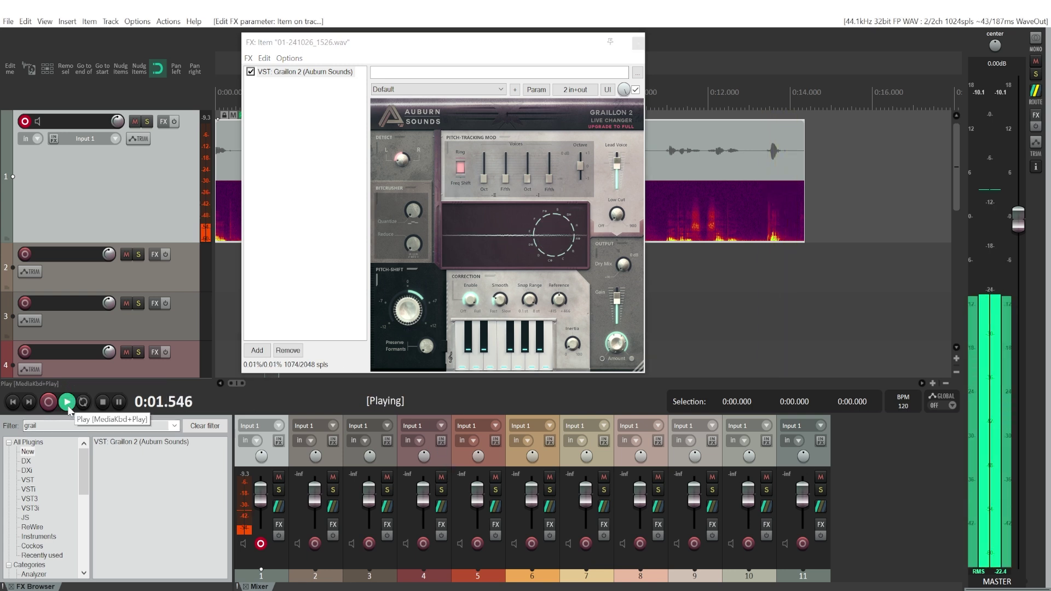
pyautogui.click(83, 403)
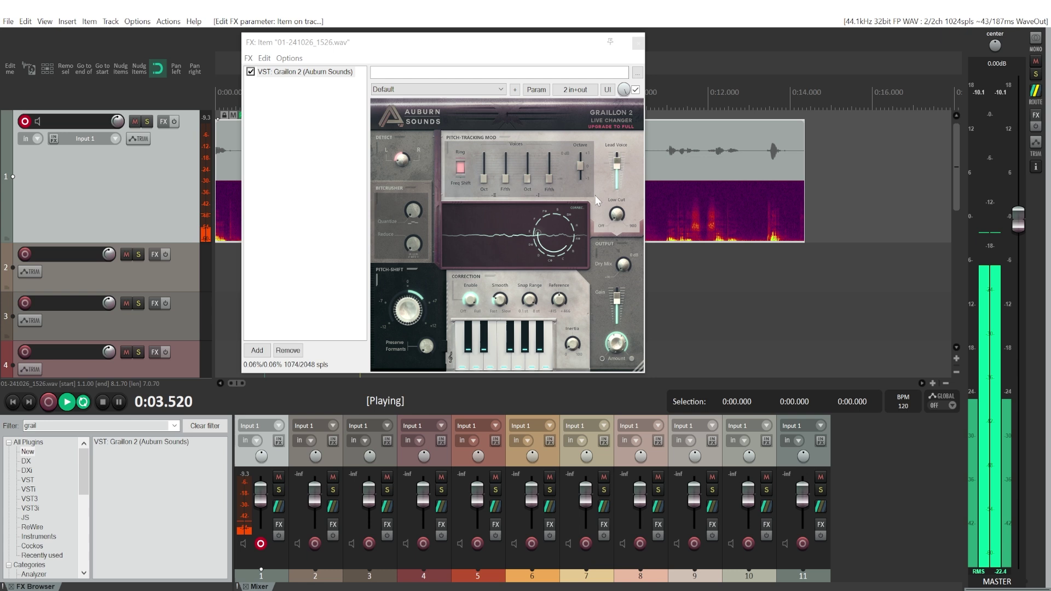
pyautogui.click(408, 310)
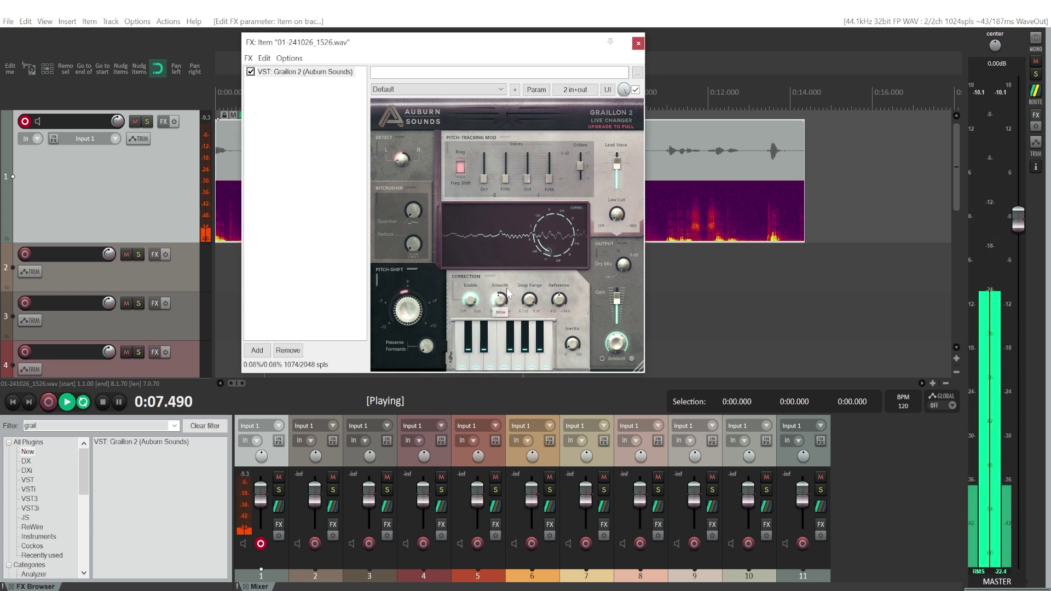
pyautogui.click(637, 43)
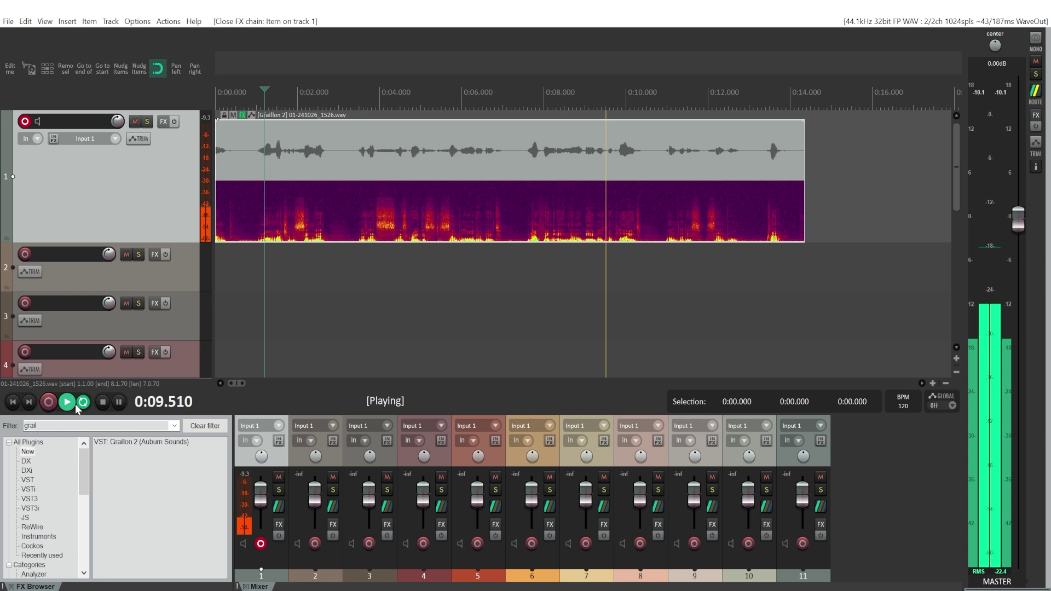
pyautogui.click(104, 403)
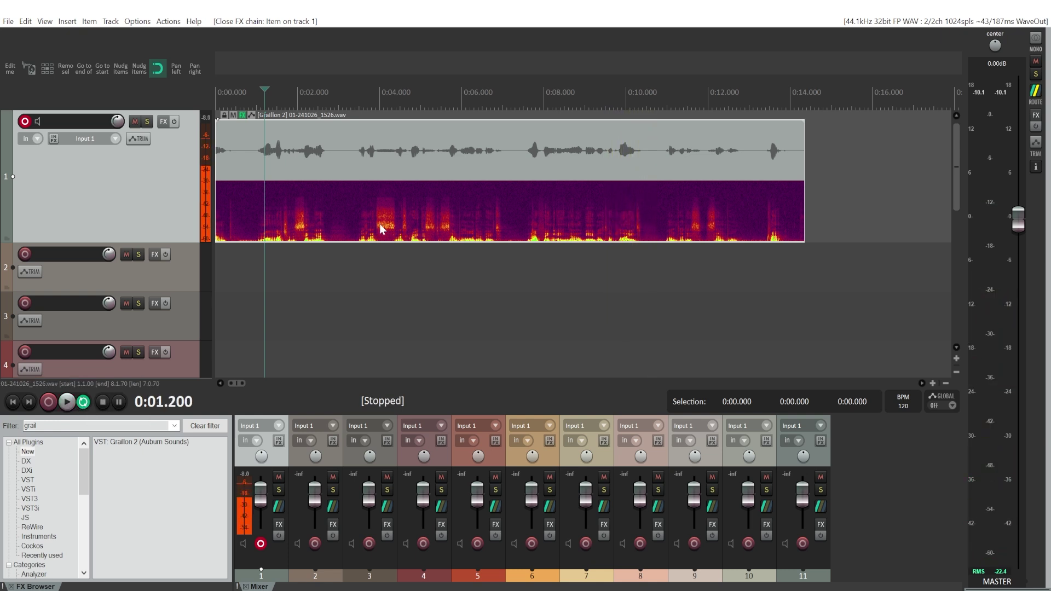